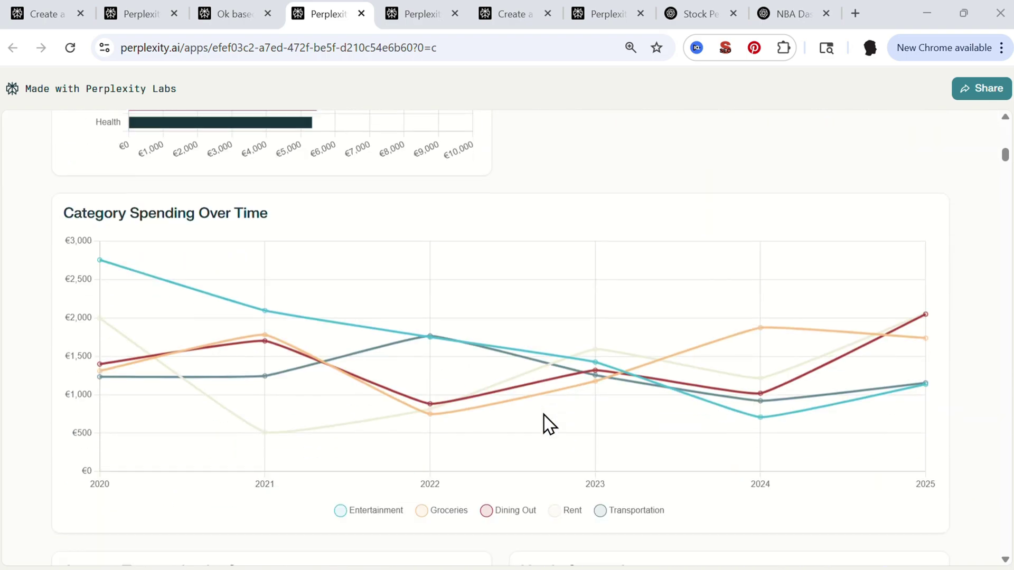
Step: Switch the Global Financial Dashboard to dark mode with the sun theme toggle
scroll(550, 423, down, 4)
scroll(549, 423, down, 4)
scroll(549, 423, down, 4)
scroll(549, 422, down, 4)
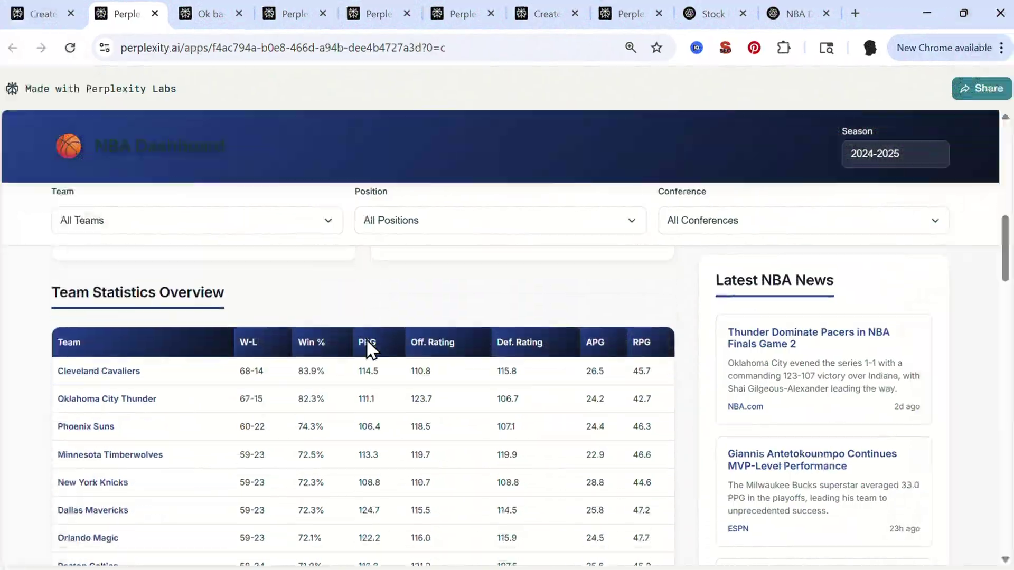
scroll(367, 346, down, 5)
scroll(367, 346, down, 5)
scroll(368, 346, down, 5)
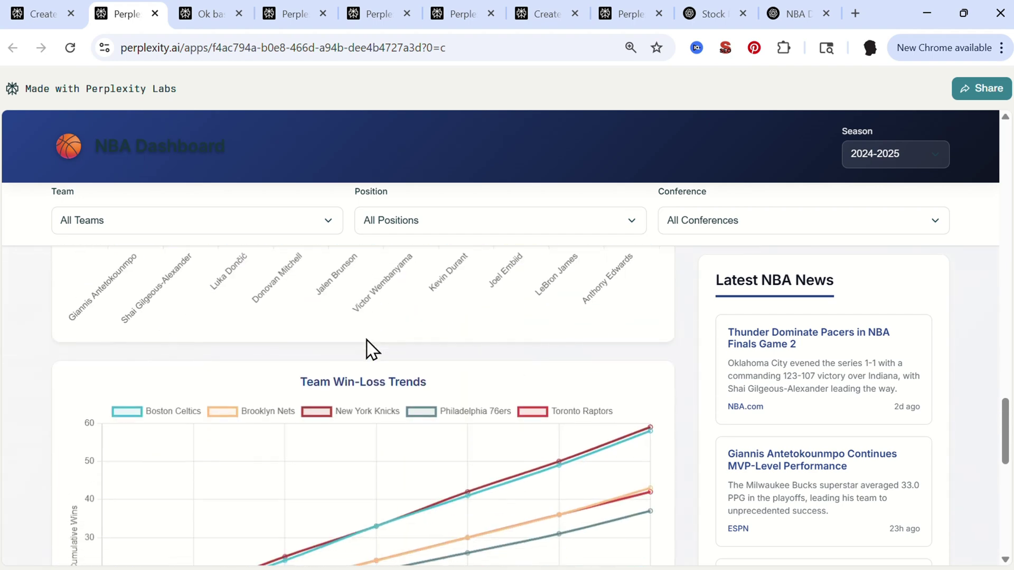
click(220, 177)
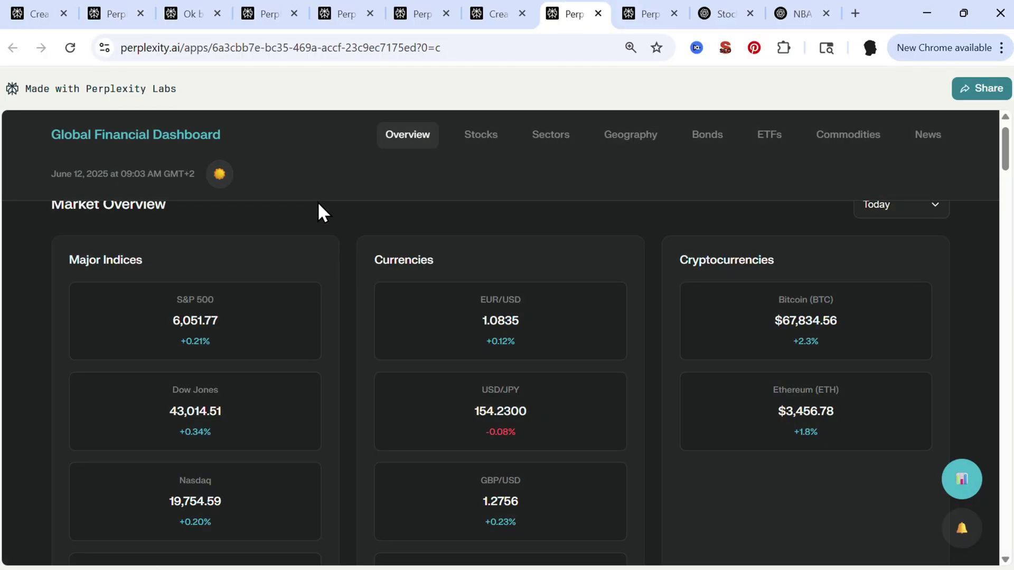
Step: Scroll through the dark-mode dashboard sections down to the market news
scroll(347, 258, down, 1)
scroll(346, 258, down, 3)
scroll(347, 258, down, 3)
scroll(347, 258, down, 3)
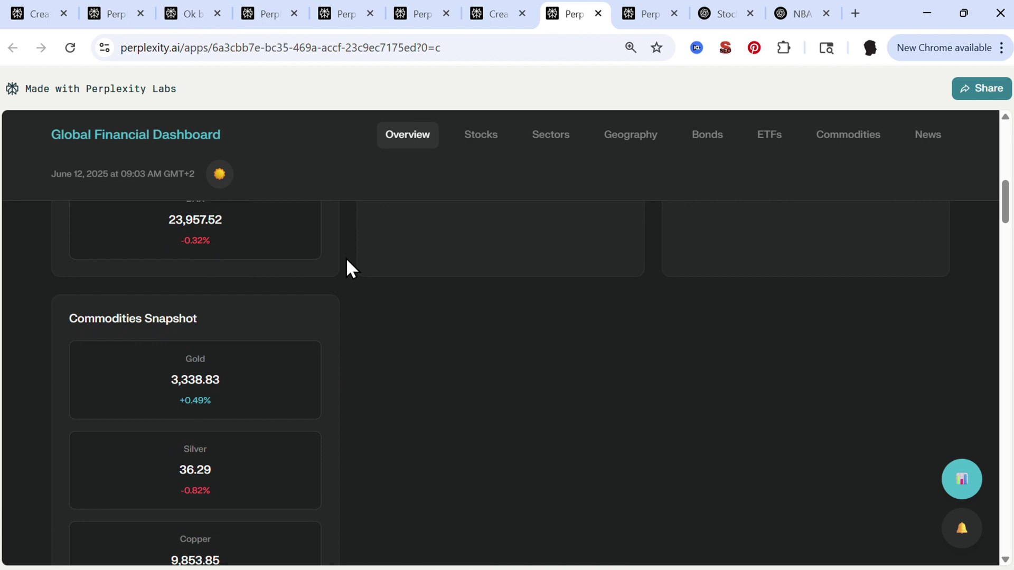
scroll(346, 257, down, 3)
scroll(346, 258, down, 3)
scroll(346, 258, down, 3)
scroll(346, 258, down, 3)
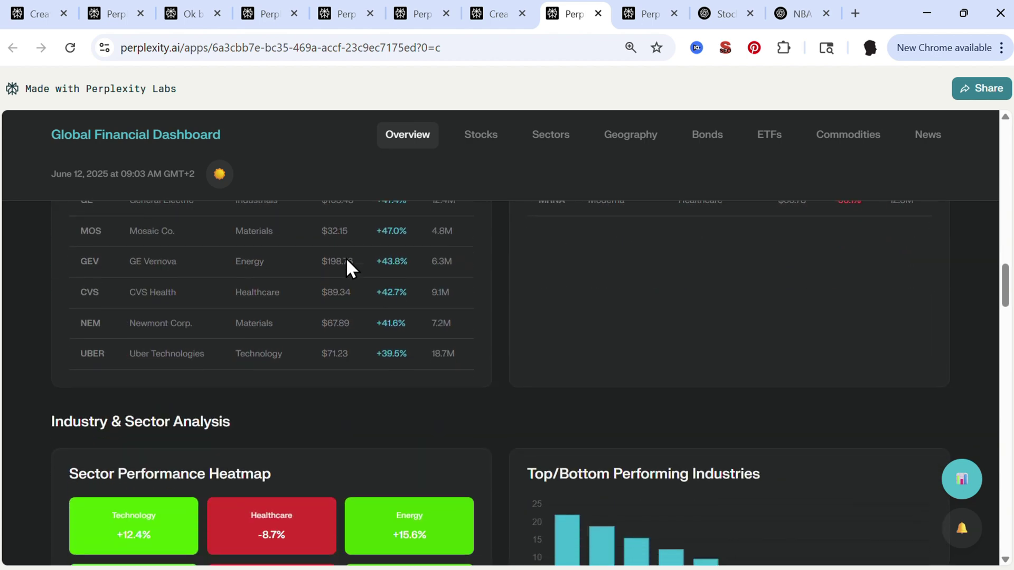
scroll(346, 258, down, 3)
scroll(346, 257, down, 3)
scroll(346, 258, down, 3)
scroll(346, 257, down, 3)
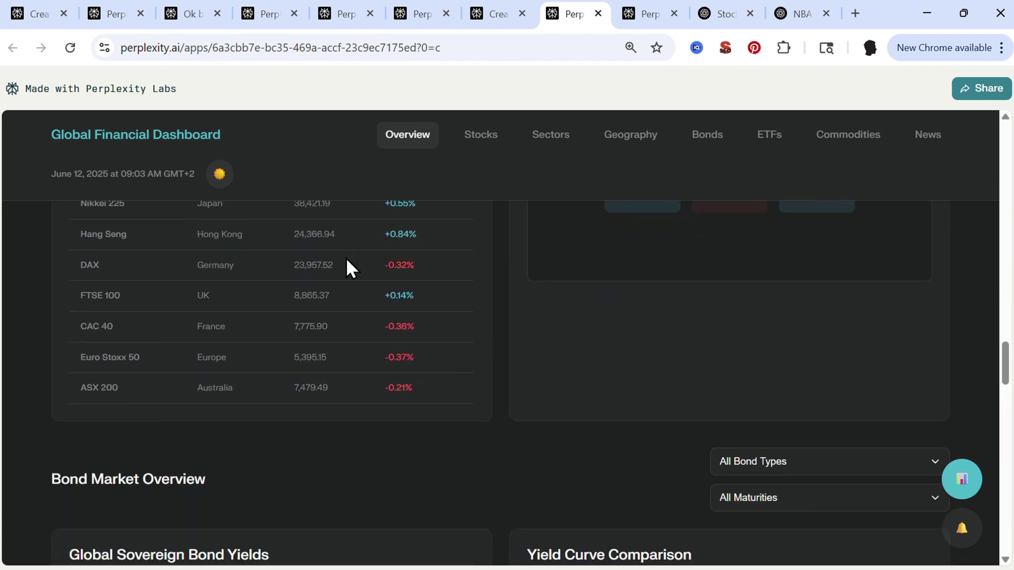
scroll(347, 258, down, 3)
scroll(347, 258, down, 3)
scroll(347, 258, down, 3)
scroll(347, 259, down, 5)
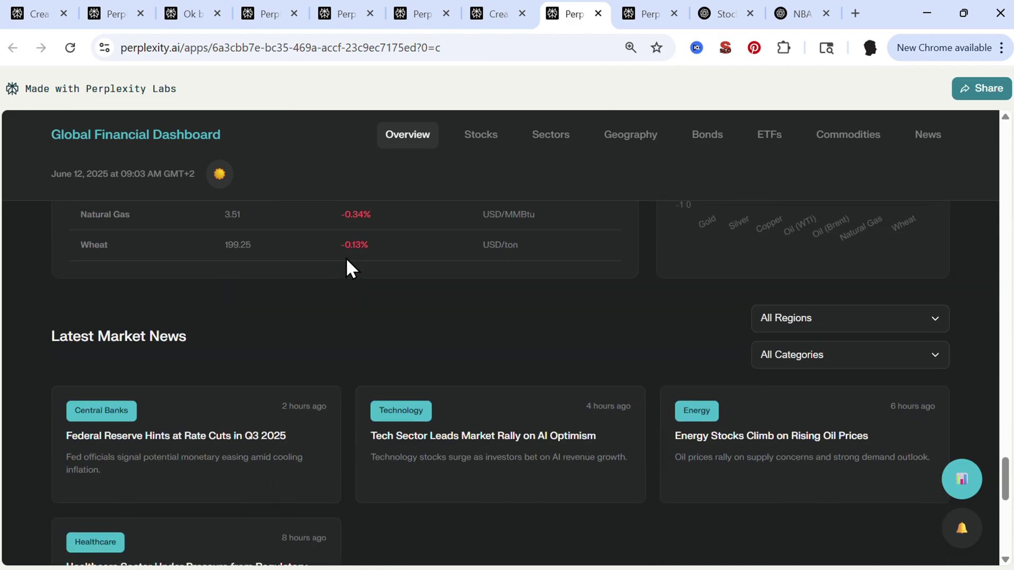
scroll(346, 259, down, 3)
scroll(346, 259, down, 2)
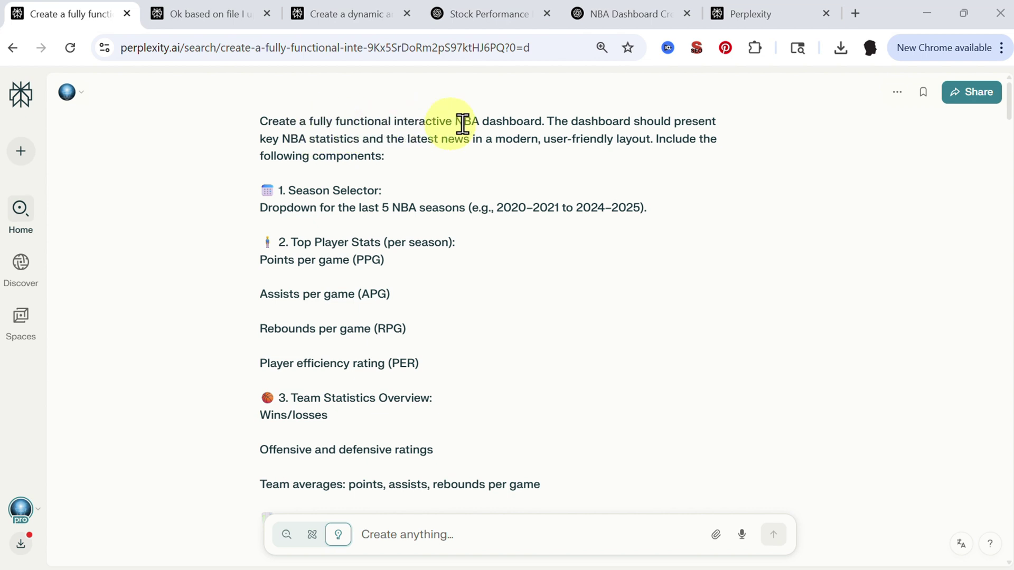
Step: Read past the NBA dashboard prompt and show the App preview with player stats and news
scroll(414, 204, down, 1)
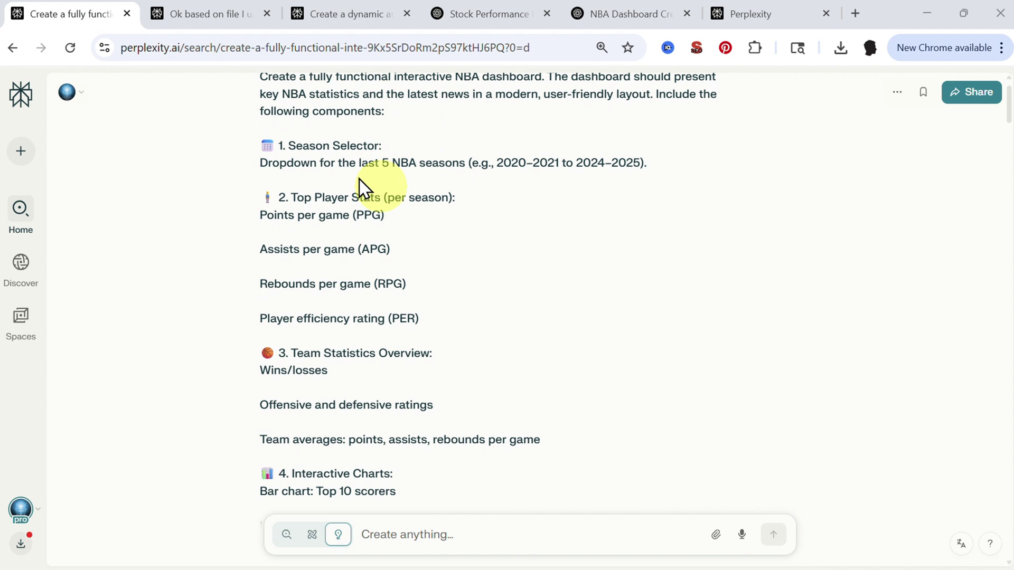
scroll(327, 142, down, 1)
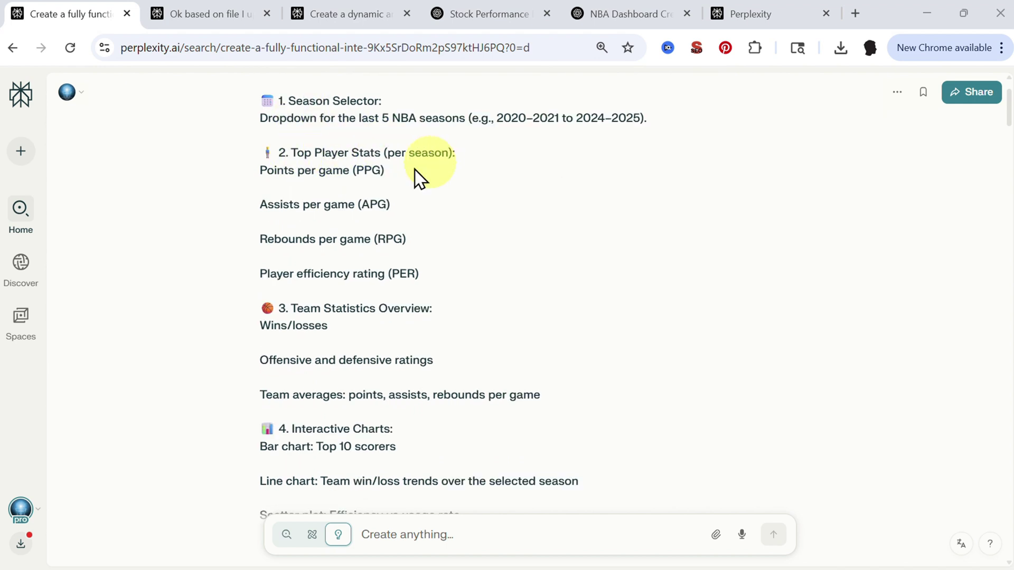
scroll(339, 172, down, 2)
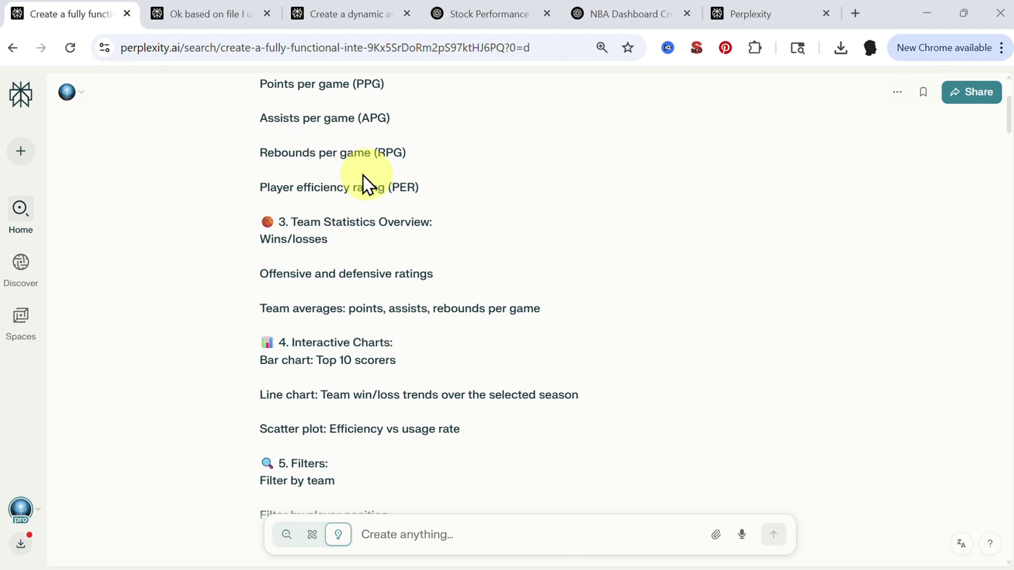
scroll(372, 164, down, 1)
scroll(324, 199, up, 1)
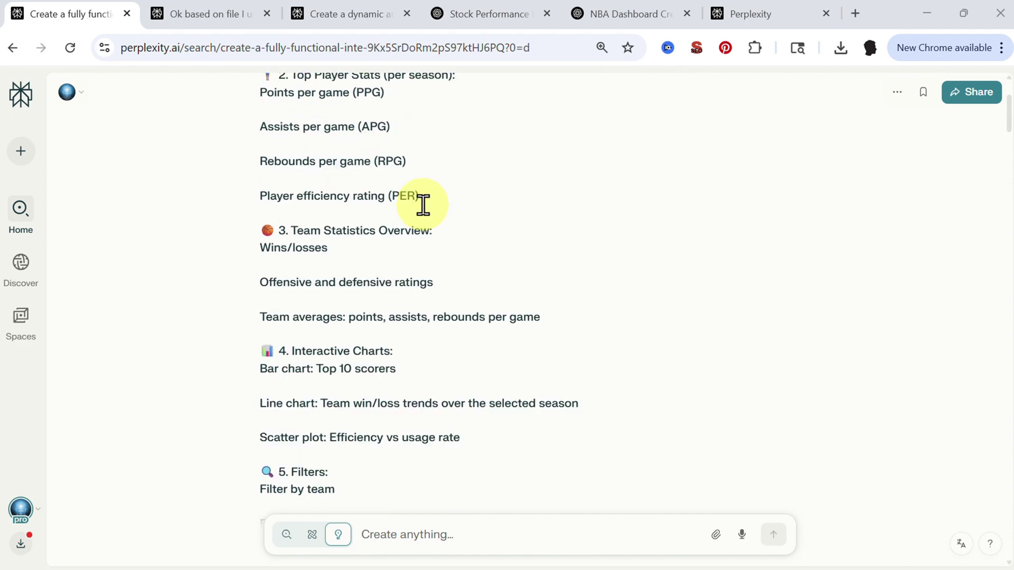
scroll(423, 205, up, 3)
scroll(423, 205, down, 15)
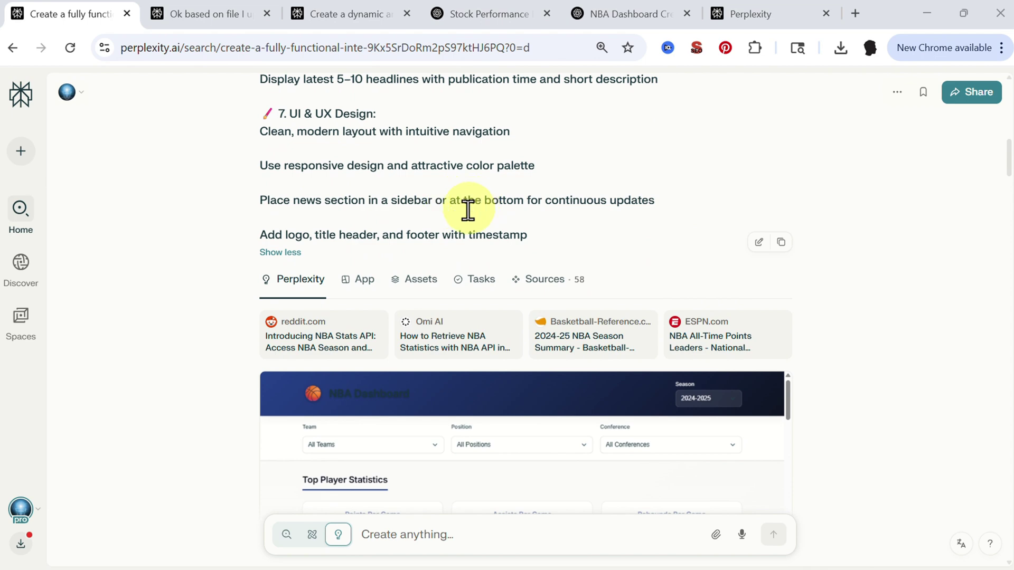
click(362, 280)
scroll(435, 290, down, 1)
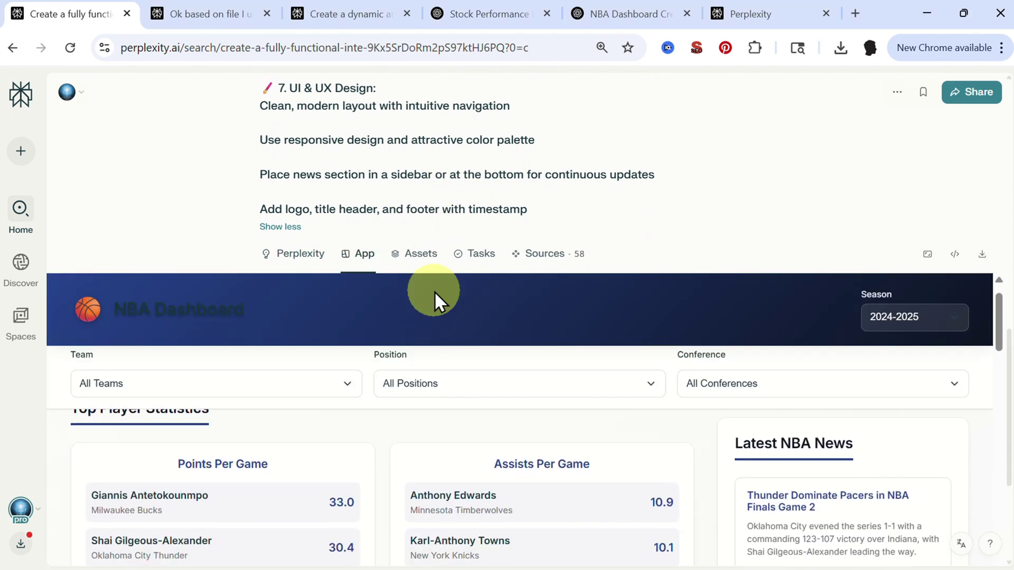
scroll(434, 291, down, 1)
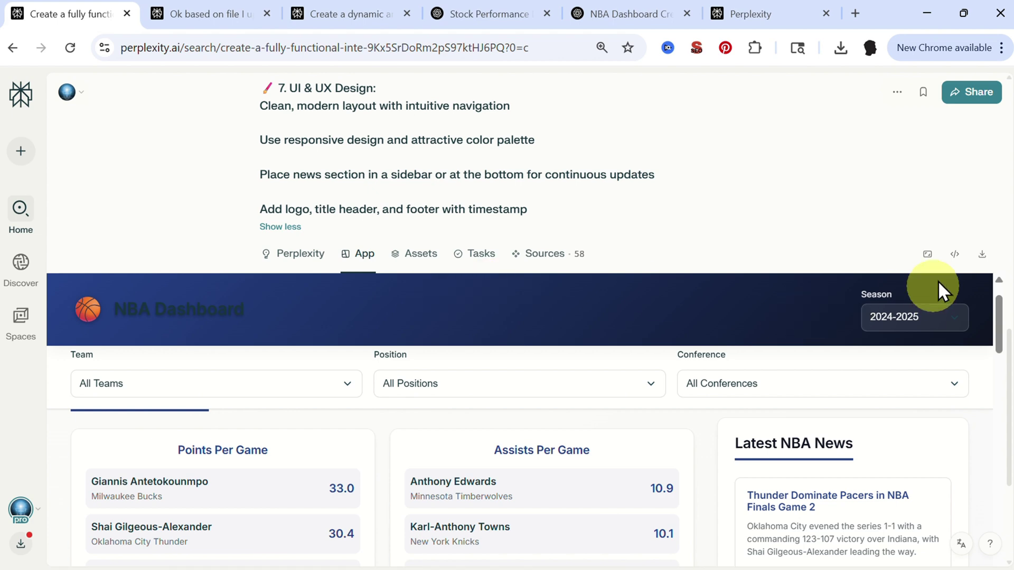
Step: Open the NBA dashboard full screen in a new Perplexity Labs tab
click(928, 255)
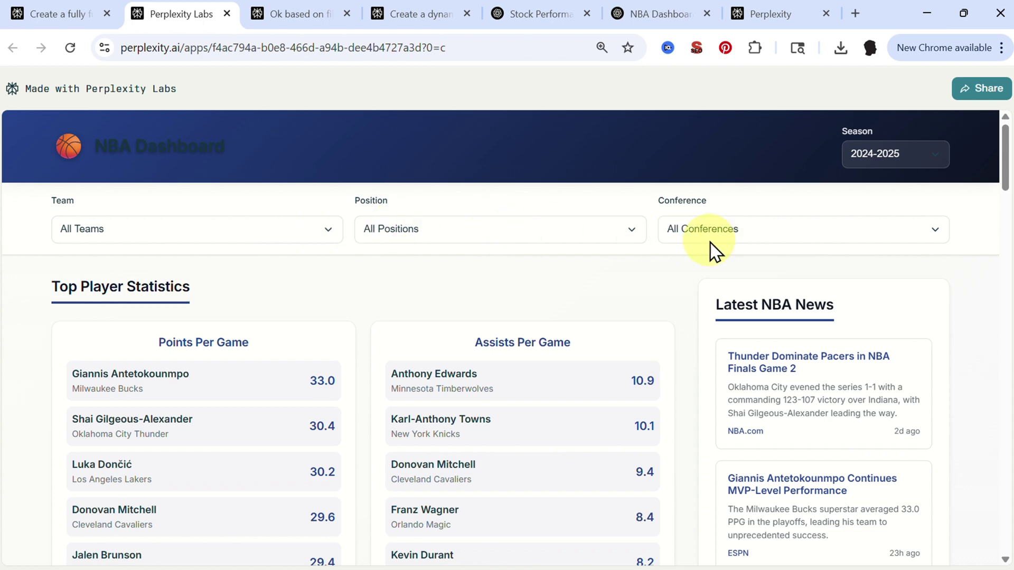
scroll(402, 286, down, 1)
scroll(264, 317, up, 1)
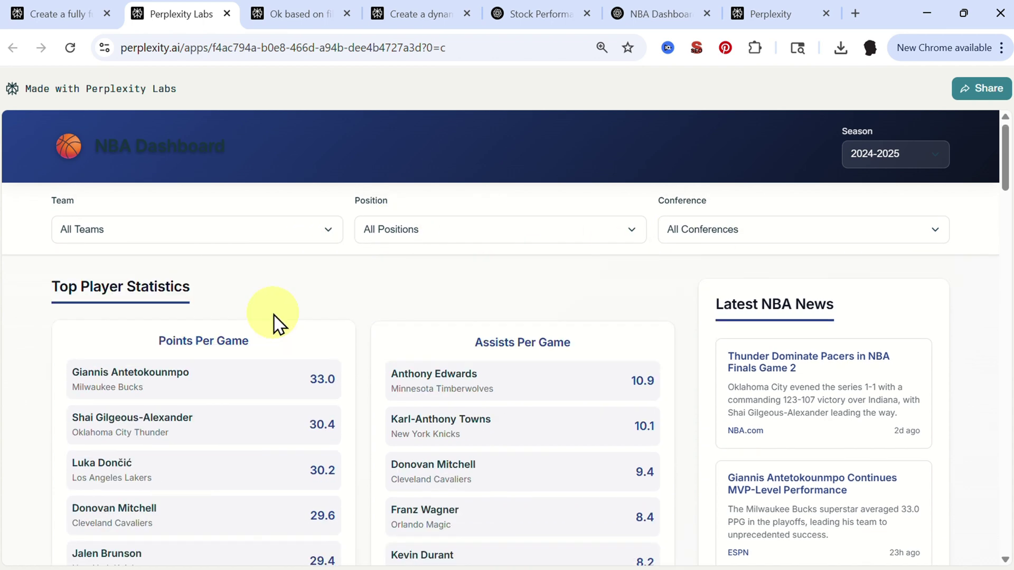
scroll(273, 323, down, 1)
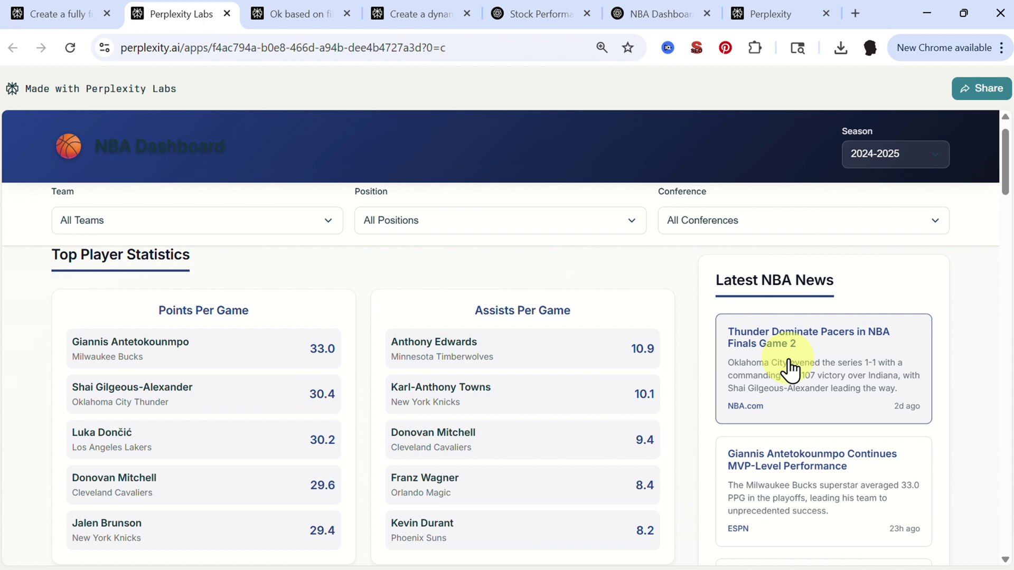
Step: Browse the efficiency-vs-usage chart, team standings and top player statistics, then return upward
scroll(791, 369, down, 2)
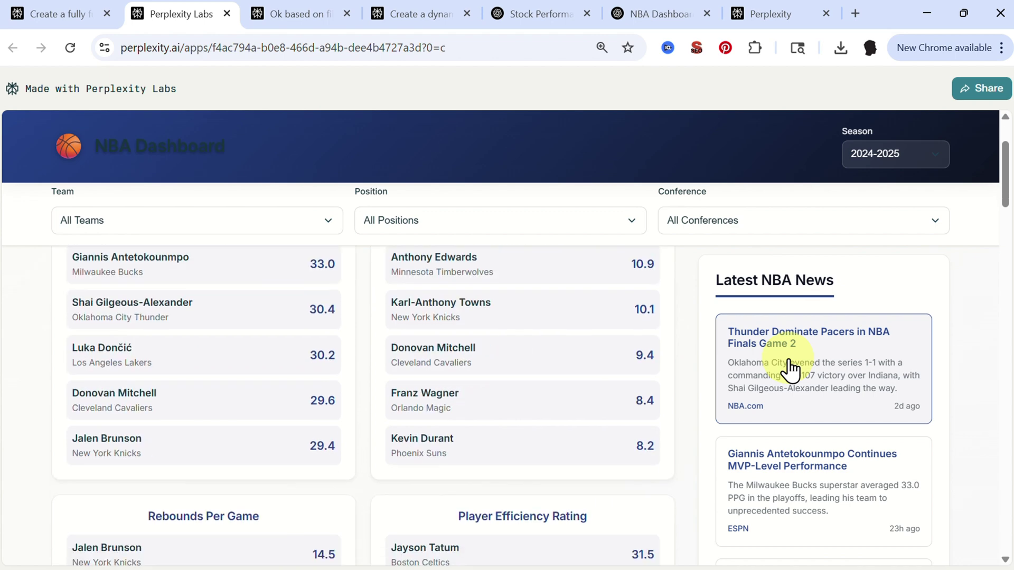
scroll(682, 443, down, 3)
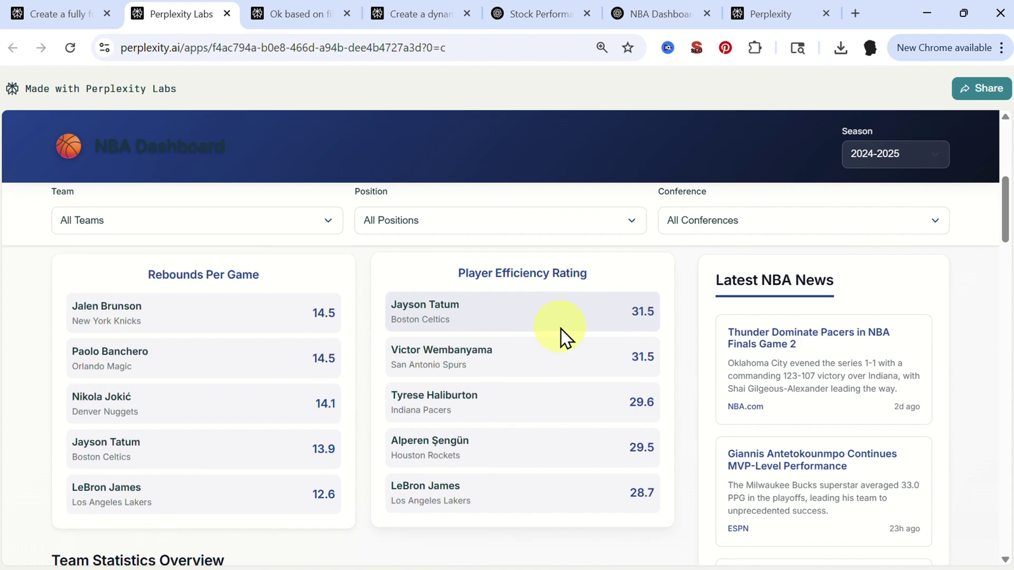
scroll(564, 335, down, 4)
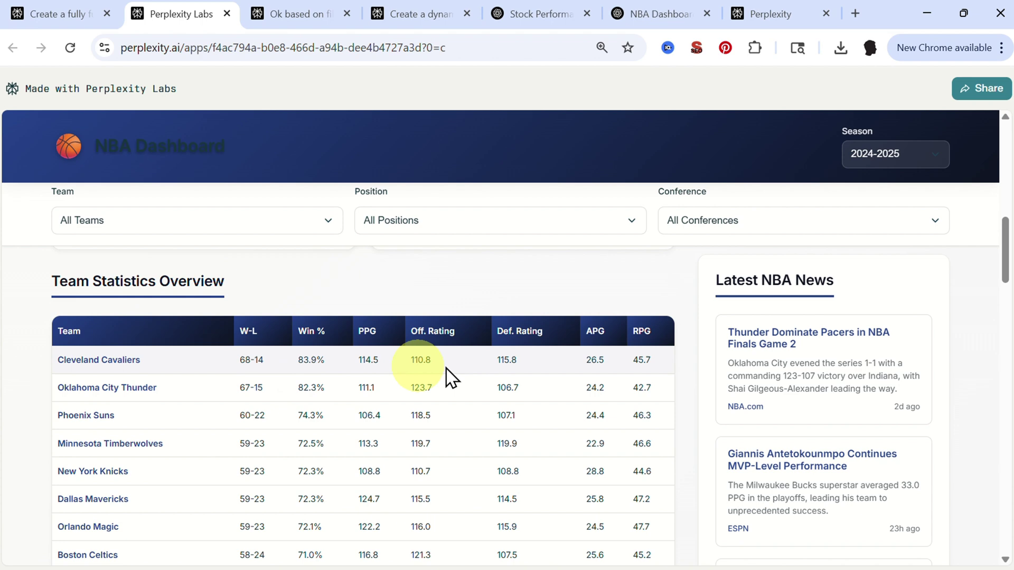
scroll(502, 389, down, 2)
scroll(504, 390, down, 2)
scroll(504, 390, down, 3)
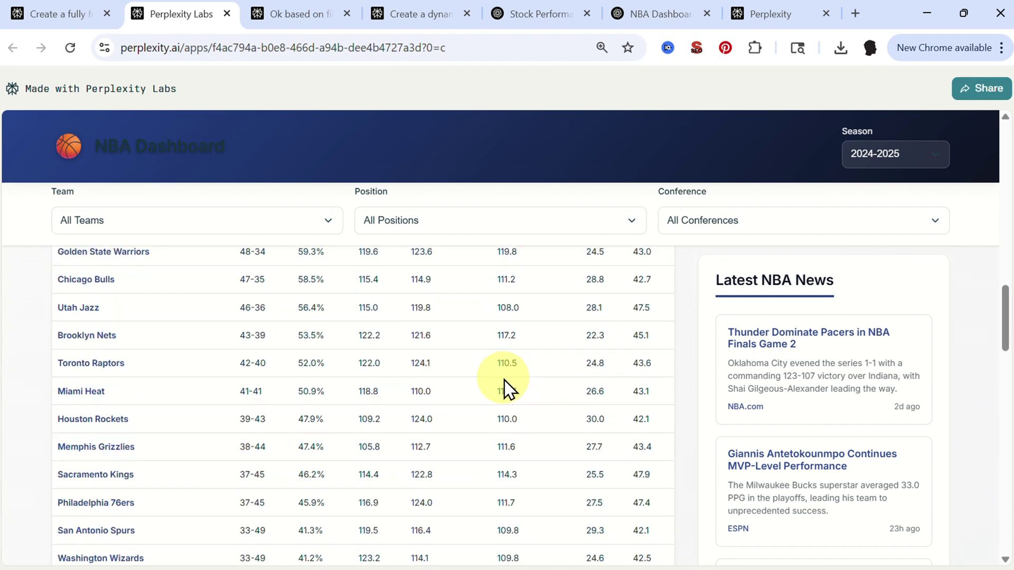
scroll(443, 364, down, 5)
scroll(369, 346, down, 3)
scroll(361, 352, down, 2)
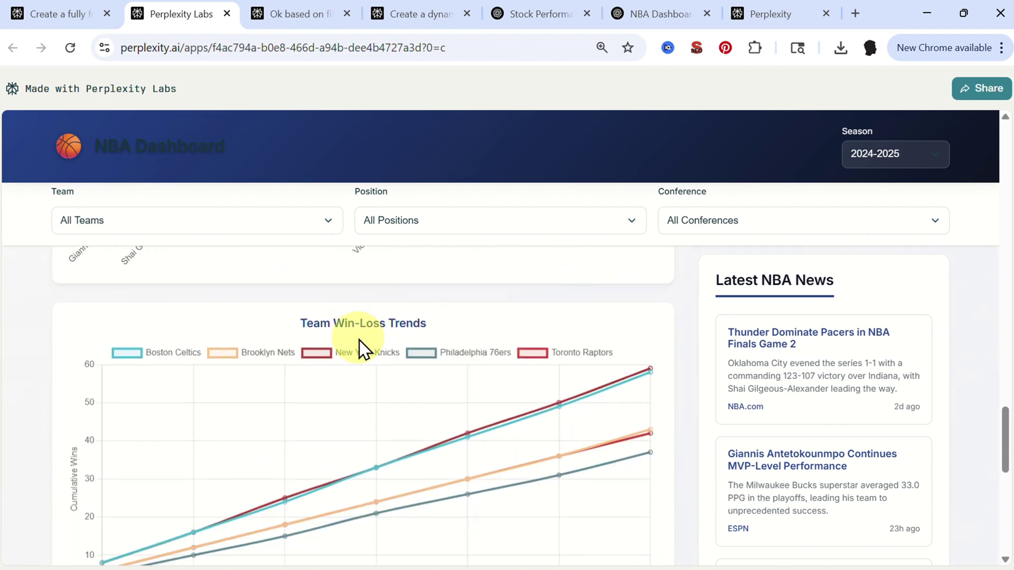
scroll(552, 341, down, 2)
scroll(426, 442, down, 3)
scroll(429, 441, down, 3)
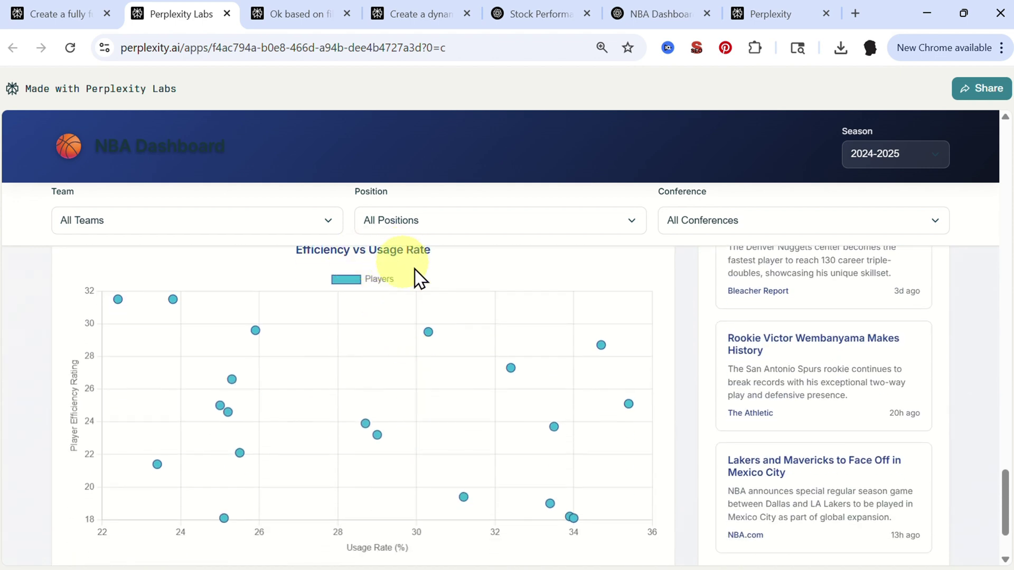
mouse_move(602, 345)
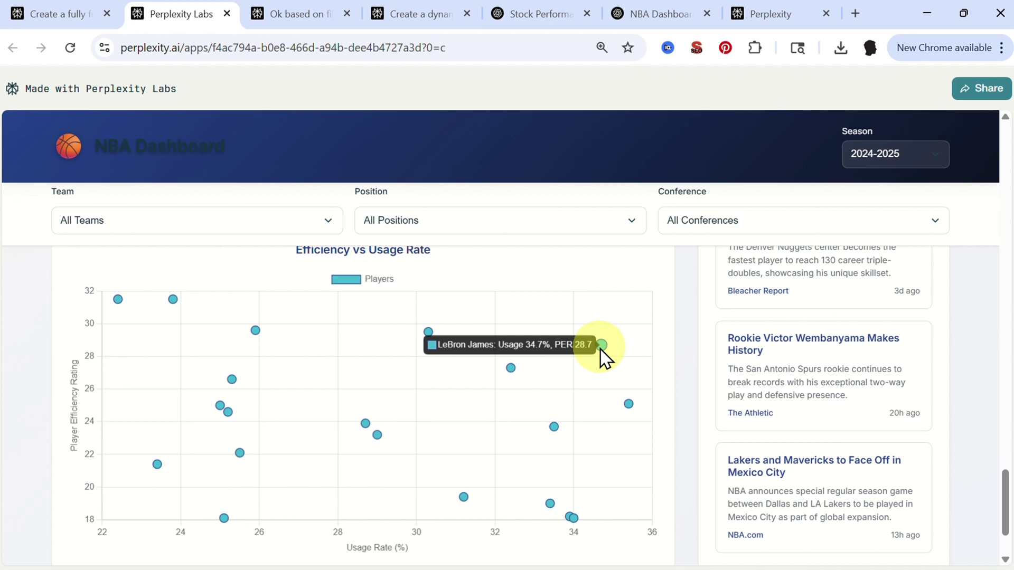
scroll(517, 362, up, 10)
scroll(516, 363, up, 3)
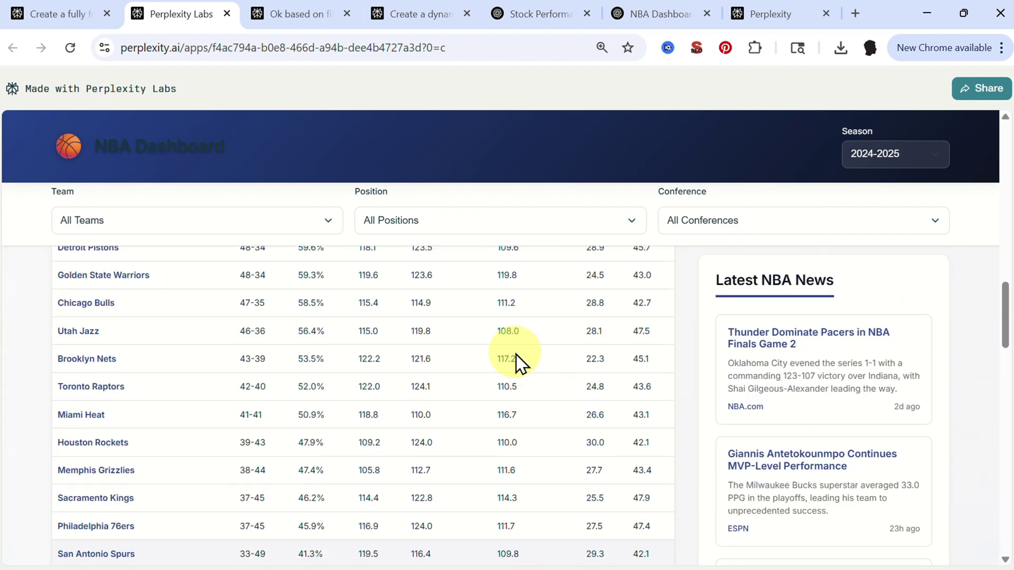
scroll(517, 362, up, 5)
scroll(517, 363, up, 5)
scroll(517, 363, up, 2)
scroll(516, 363, up, 2)
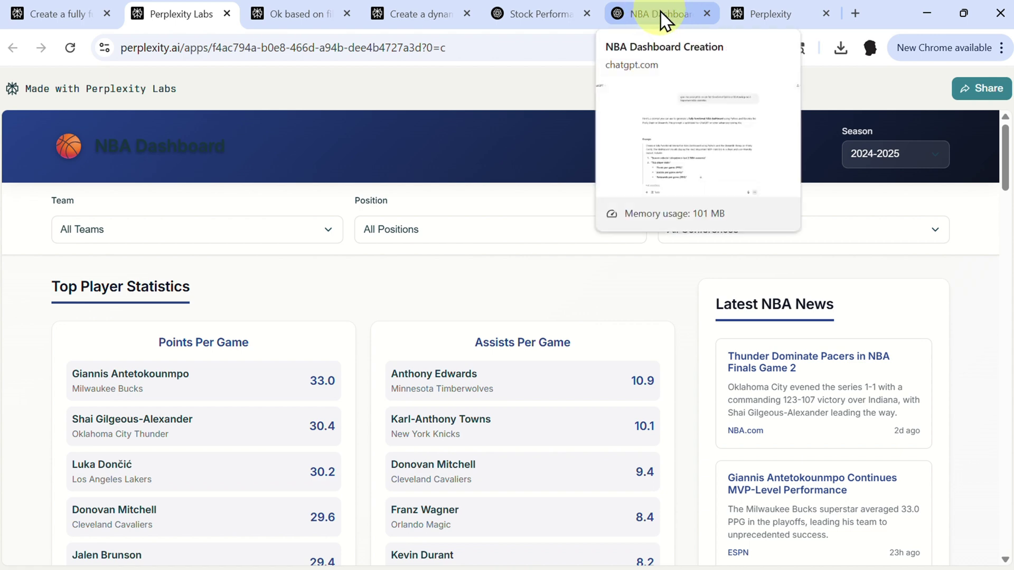
Step: Review the NBA build prompt in ChatGPT, then return to the full-screen Perplexity NBA Dashboard
click(653, 13)
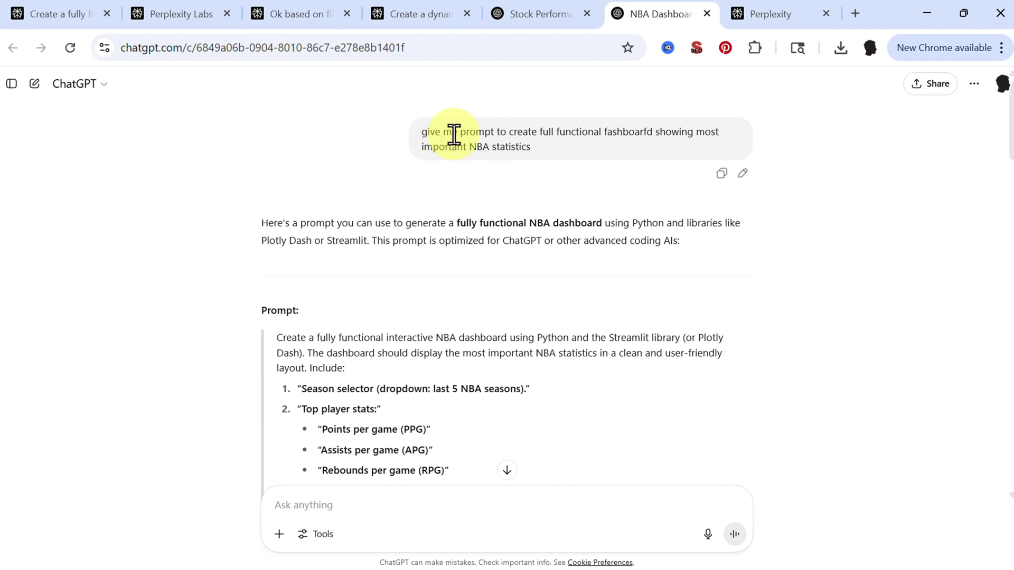
triple_click(564, 139)
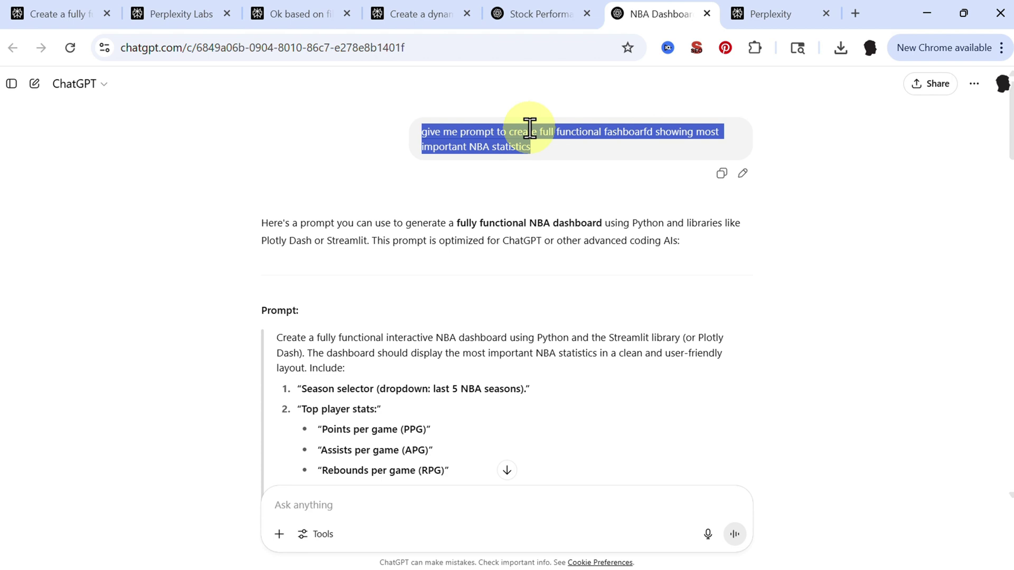
scroll(520, 297, down, 2)
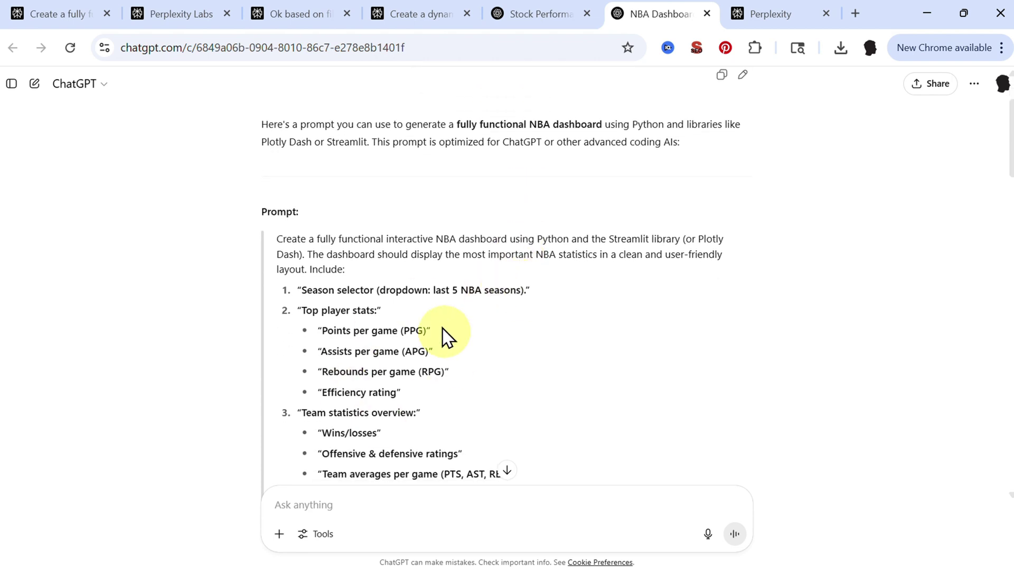
scroll(412, 317, down, 3)
scroll(370, 221, down, 1)
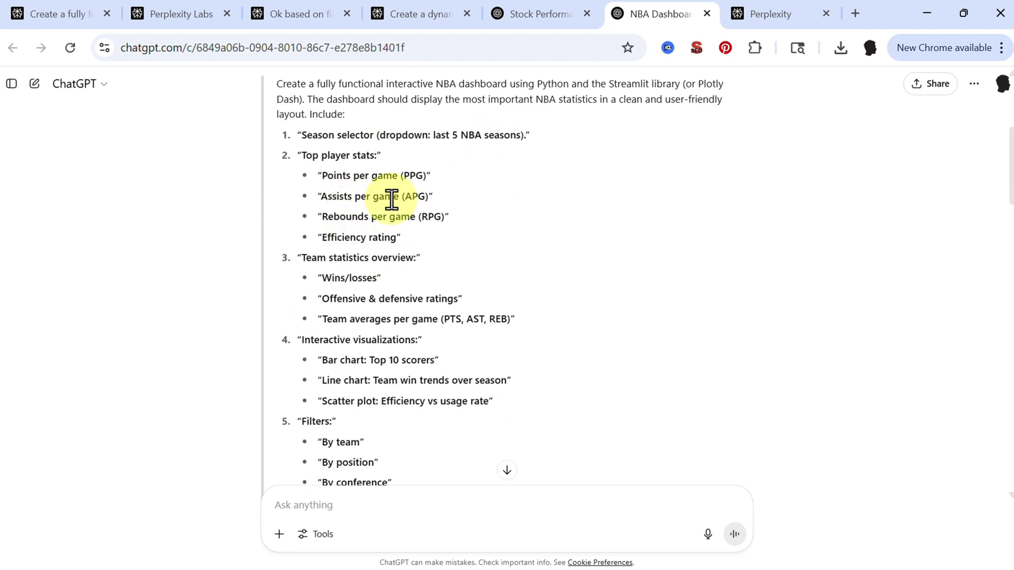
click(62, 16)
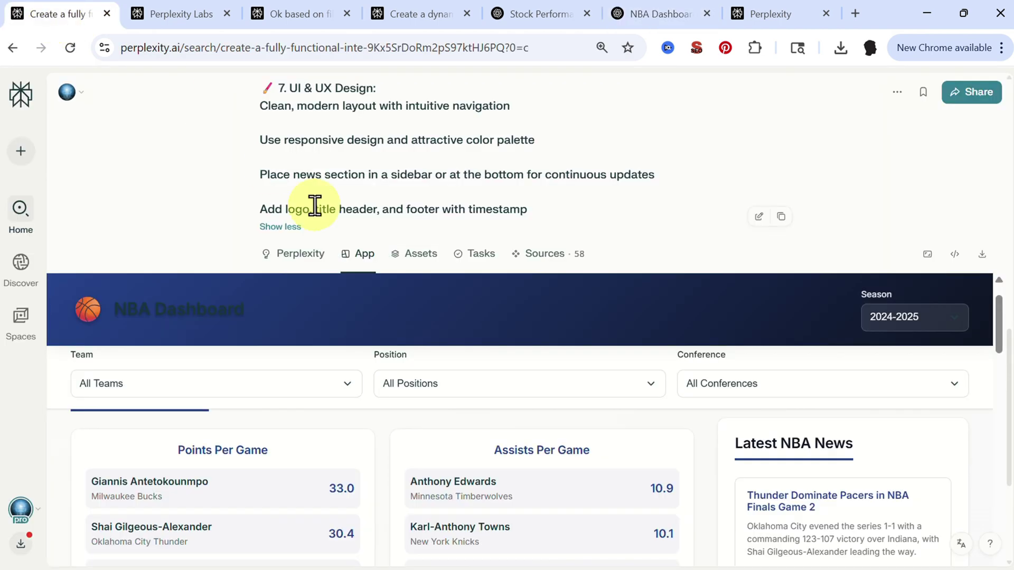
key(ctrl+Tab)
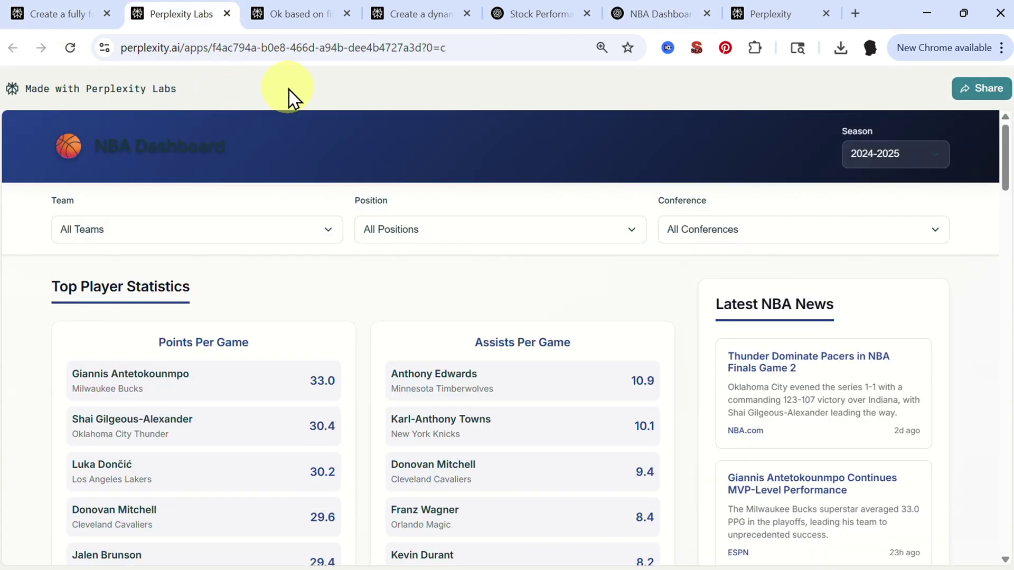
Step: Switch to the 'Ok based on fi…' thread and scroll through its spending dashboard preview
click(317, 14)
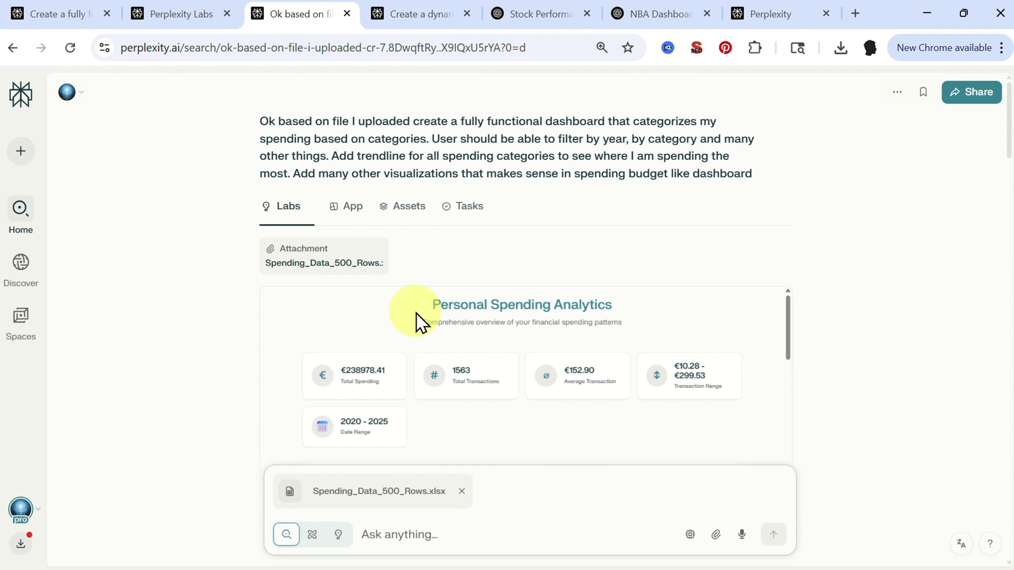
scroll(458, 268, down, 1)
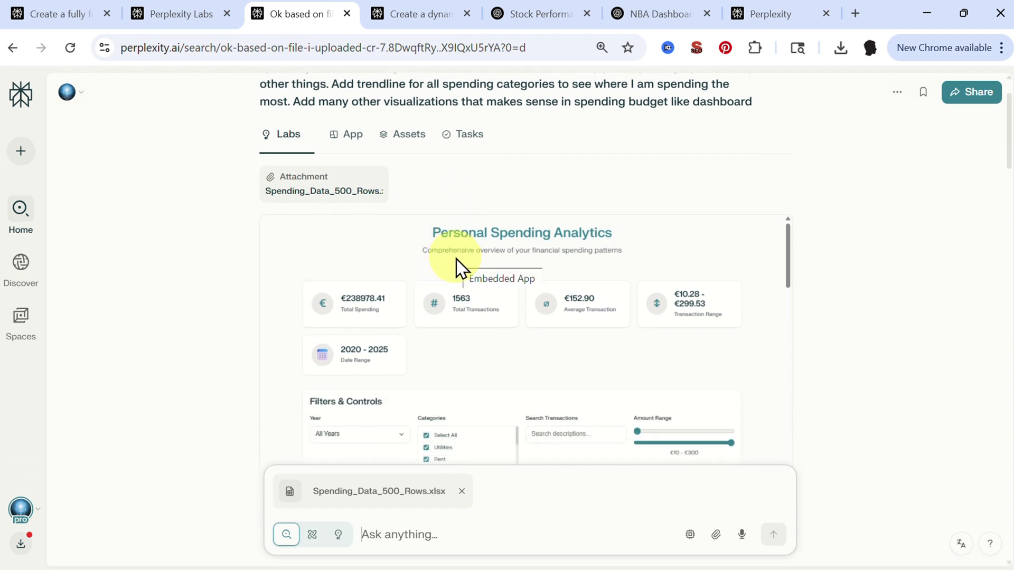
scroll(482, 229, down, 1)
scroll(483, 229, down, 1)
scroll(482, 230, up, 4)
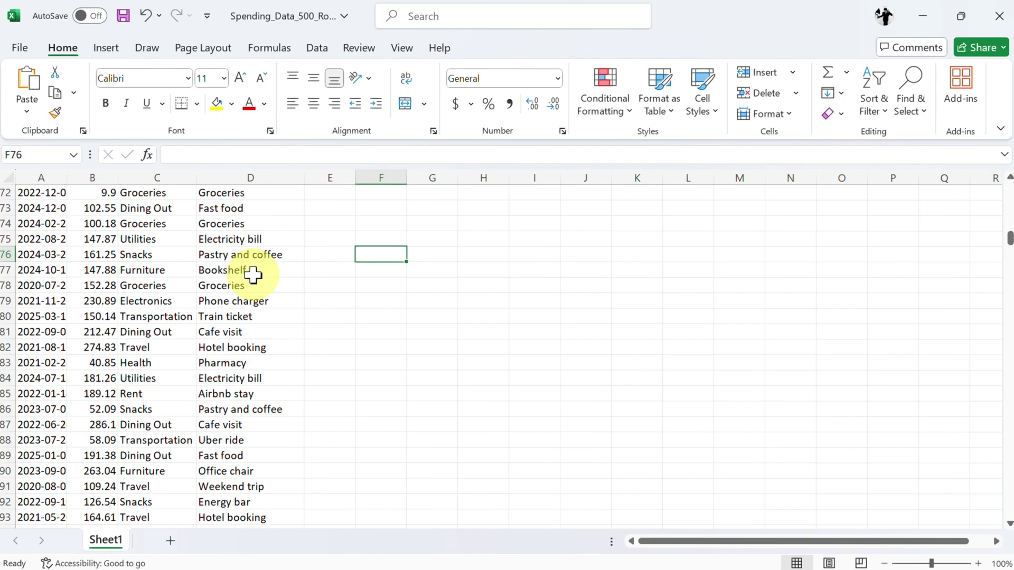
Step: Scroll down through the spending transaction rows on Excel's Sheet1
scroll(272, 243, down, 1)
scroll(272, 245, down, 1)
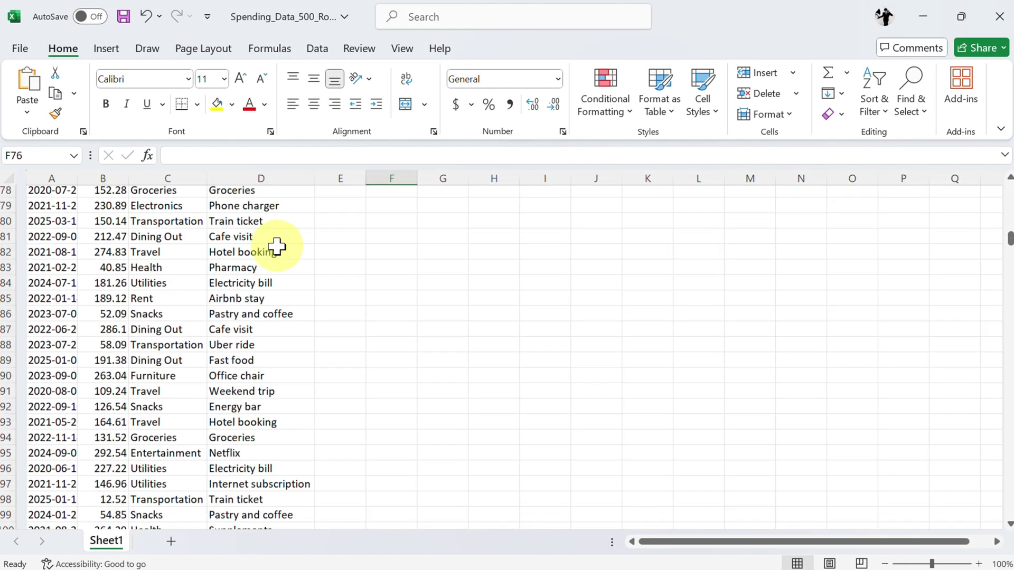
scroll(275, 247, down, 6)
scroll(276, 247, down, 12)
scroll(277, 246, down, 10)
scroll(276, 246, down, 12)
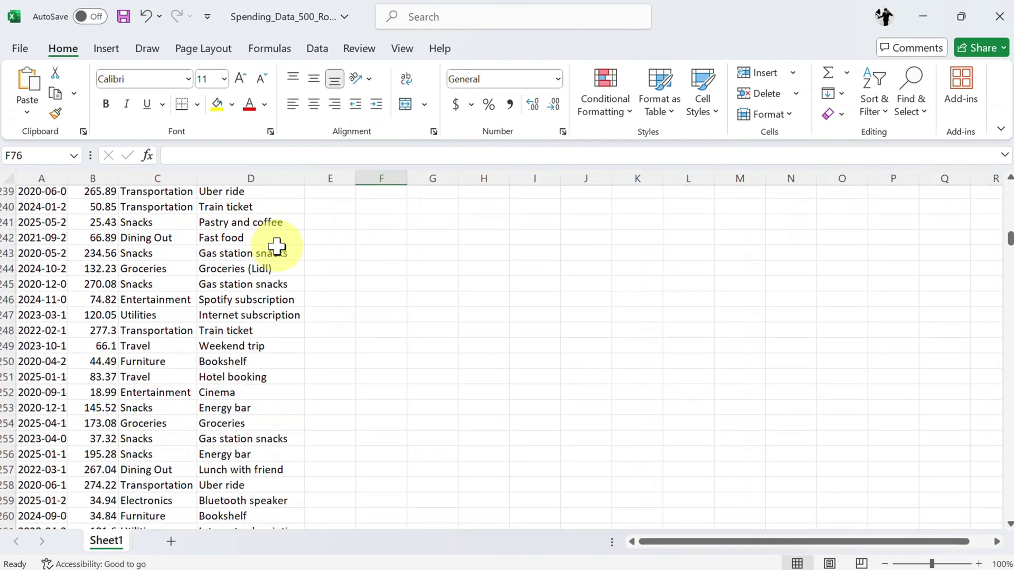
scroll(277, 246, down, 12)
scroll(276, 246, down, 7)
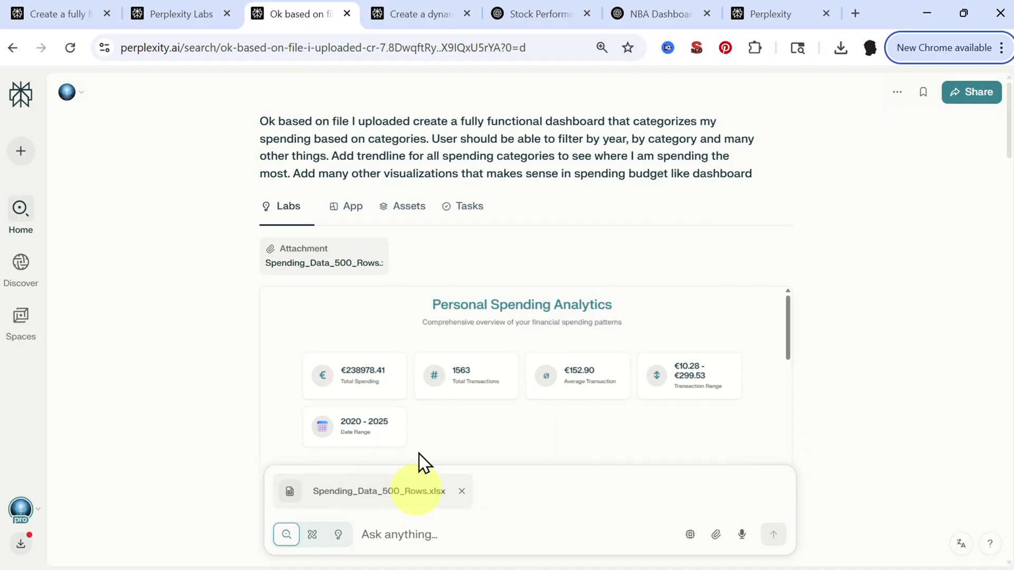
mouse_move(506, 148)
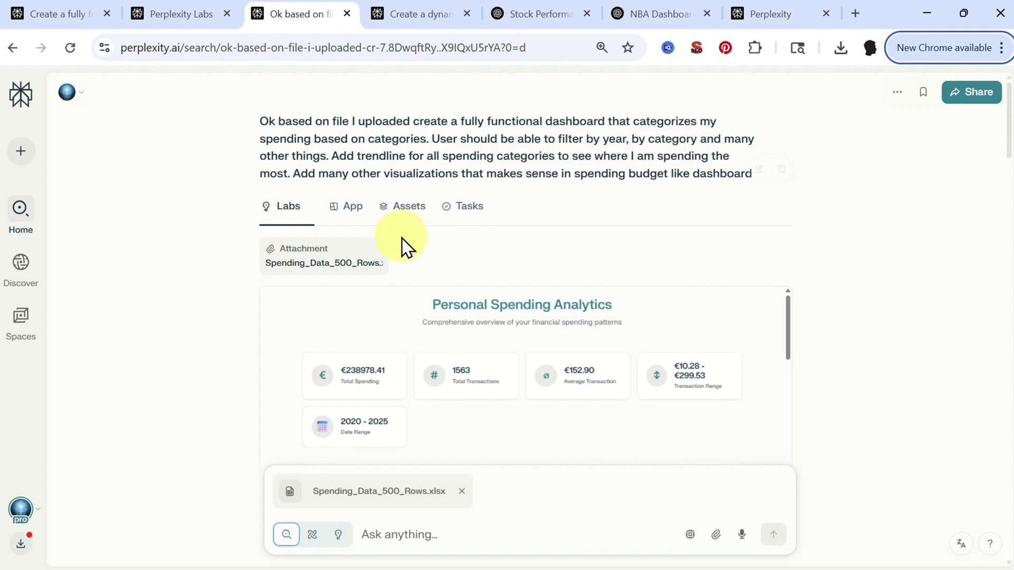
Step: Open the spending dashboard app as a full page and check the Category list, keeping All Categories
click(349, 217)
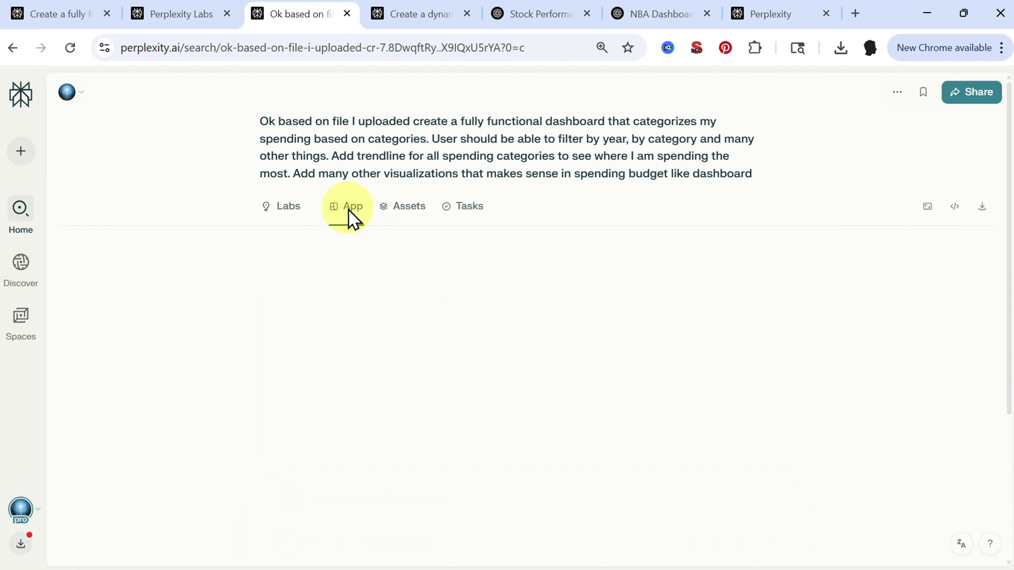
click(928, 206)
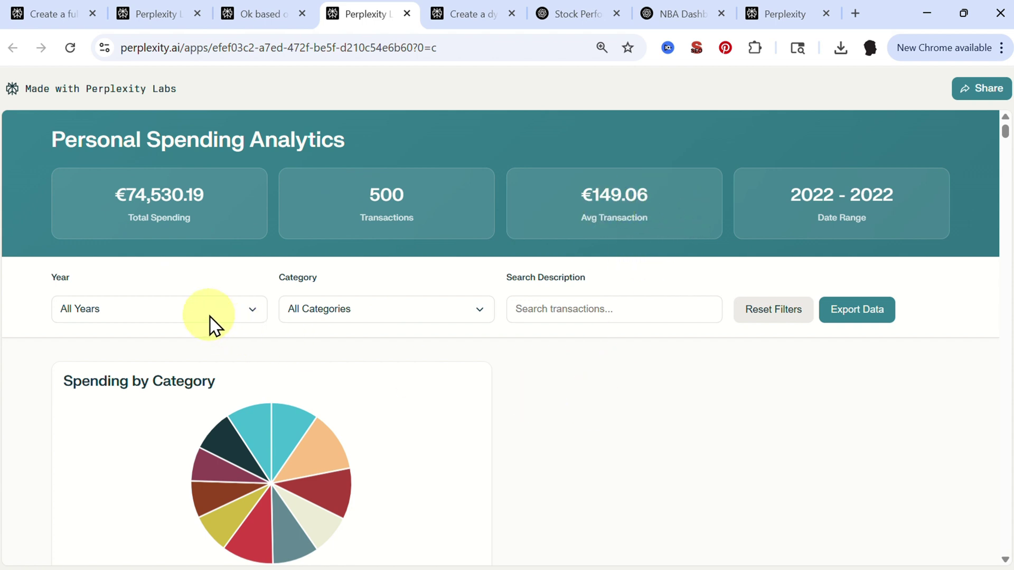
click(449, 312)
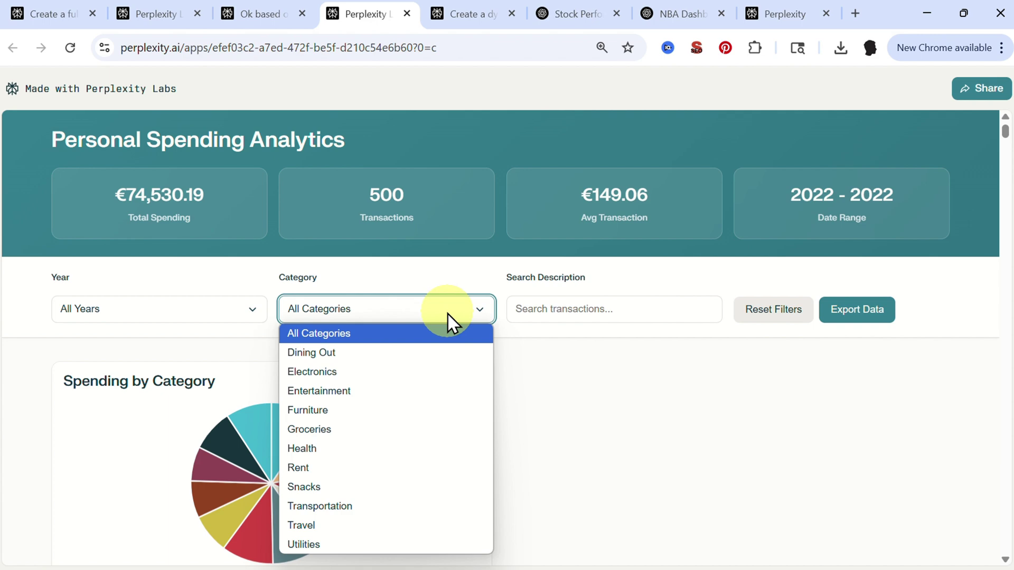
click(592, 420)
Step: Scroll through the category and trend charts and the transaction list
scroll(606, 421, down, 4)
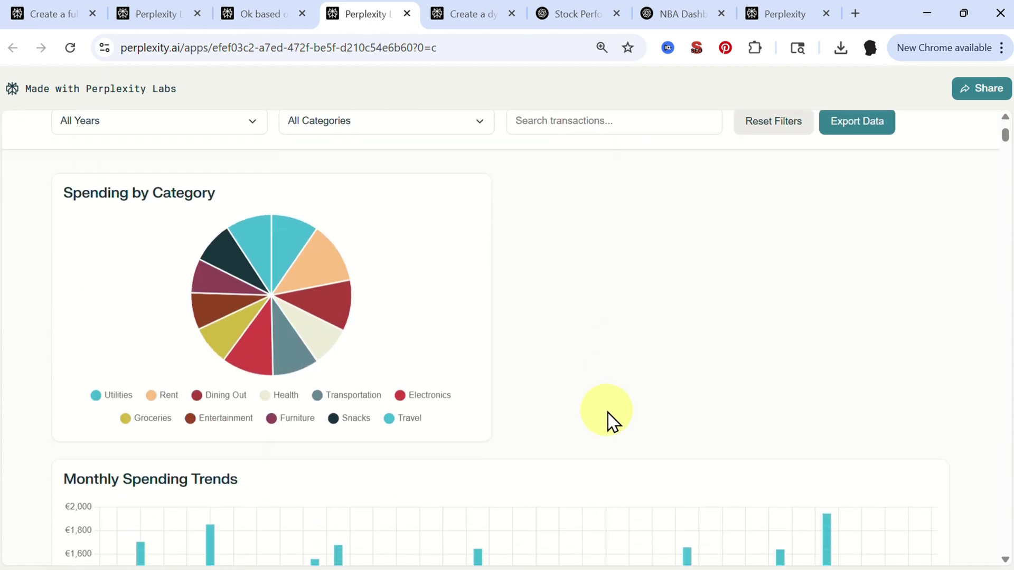
scroll(470, 352, down, 2)
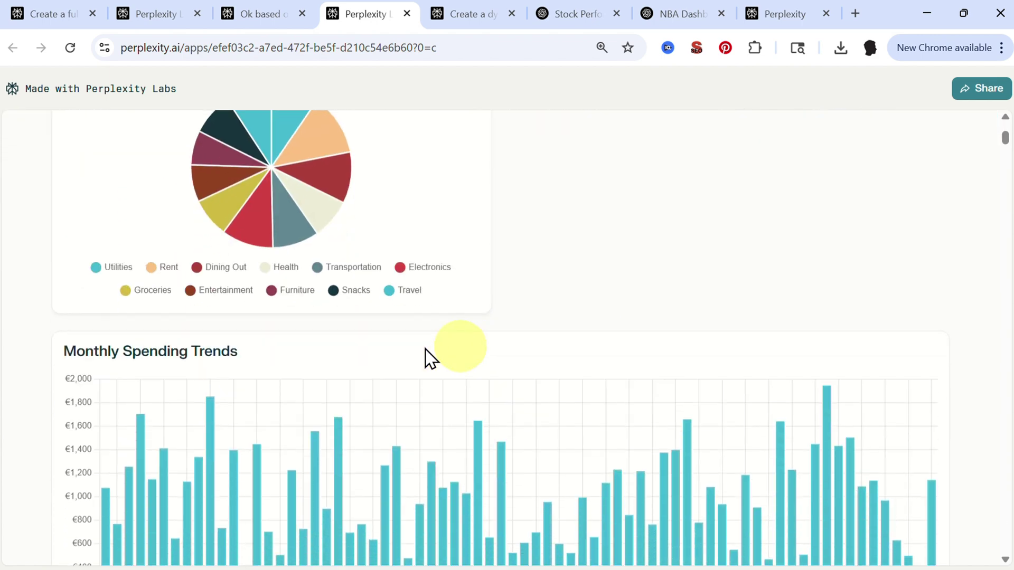
scroll(389, 385, down, 5)
scroll(391, 385, down, 3)
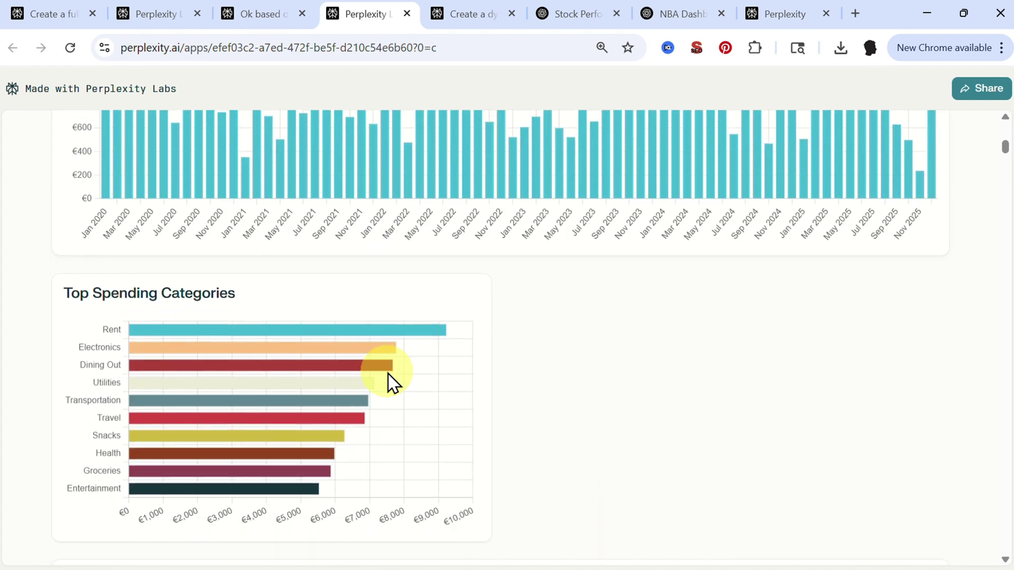
scroll(152, 318, down, 1)
scroll(237, 264, down, 1)
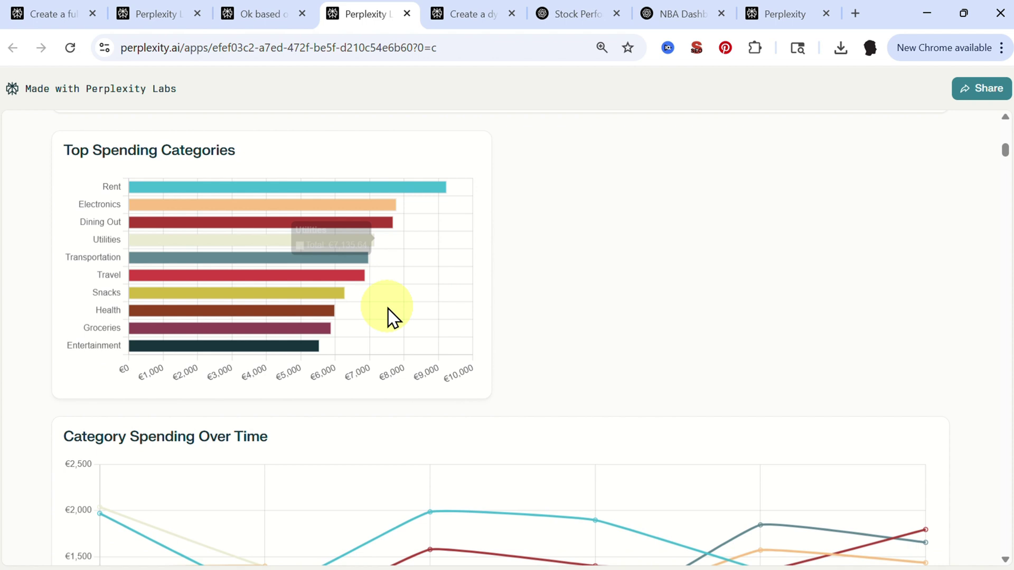
scroll(543, 366, down, 1)
scroll(542, 365, down, 1)
scroll(543, 366, down, 1)
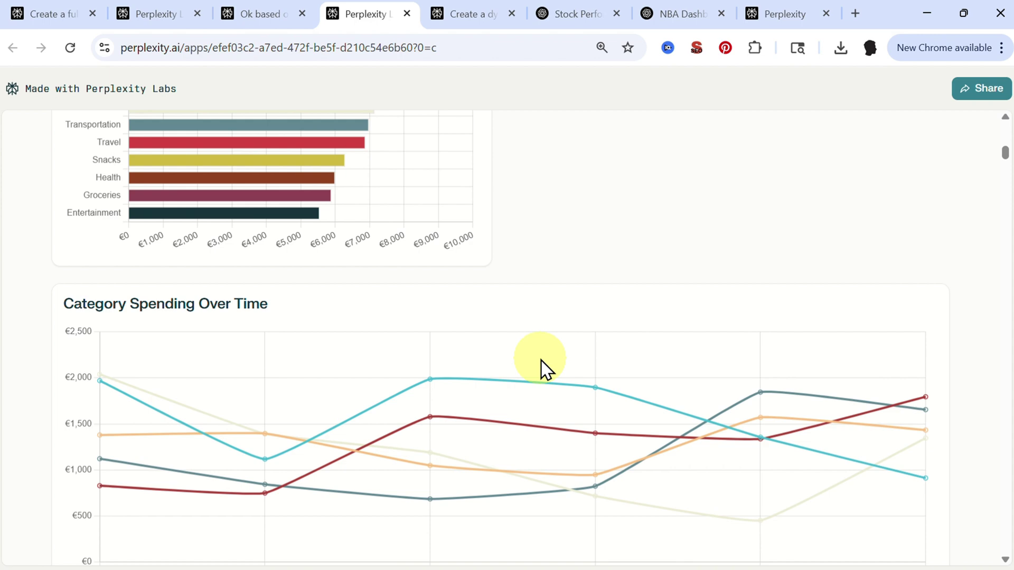
scroll(542, 365, down, 2)
scroll(530, 309, down, 2)
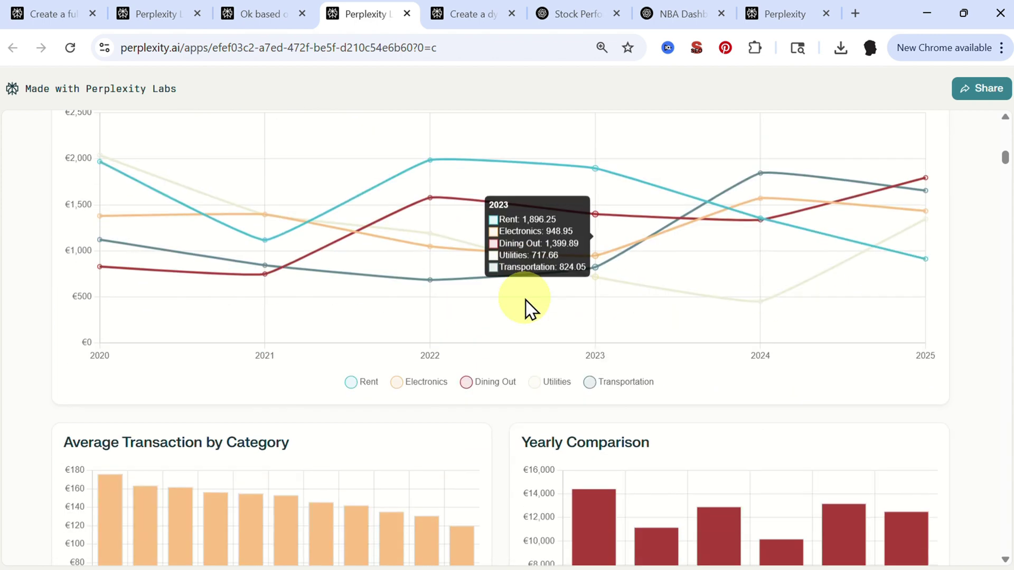
scroll(529, 275, down, 3)
scroll(502, 317, down, 5)
scroll(571, 423, down, 1)
scroll(569, 423, down, 4)
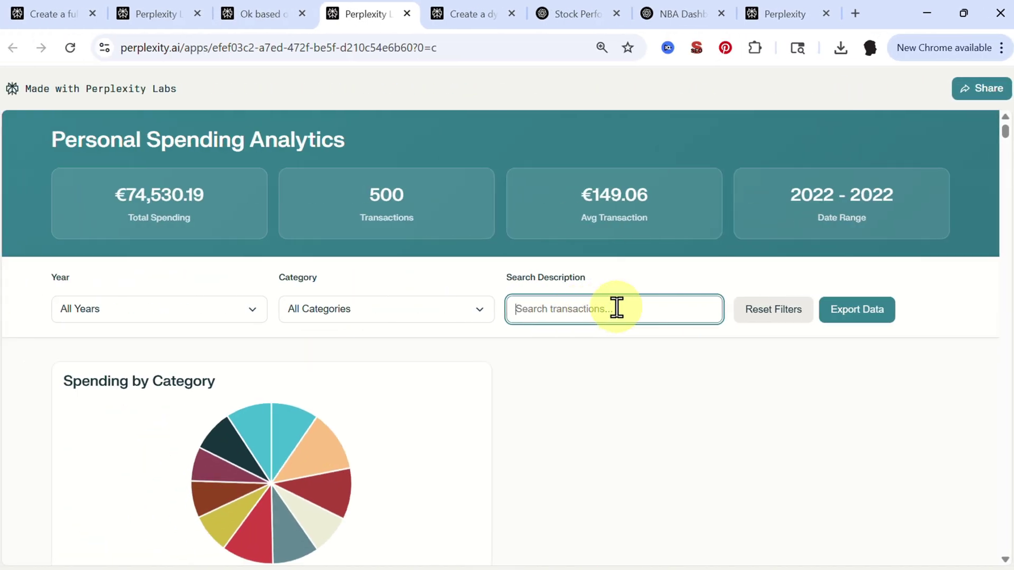
Step: Search 'gas' to narrow the dashboard to 22 transactions totaling €3,443.86, and review the charts
text(gas)
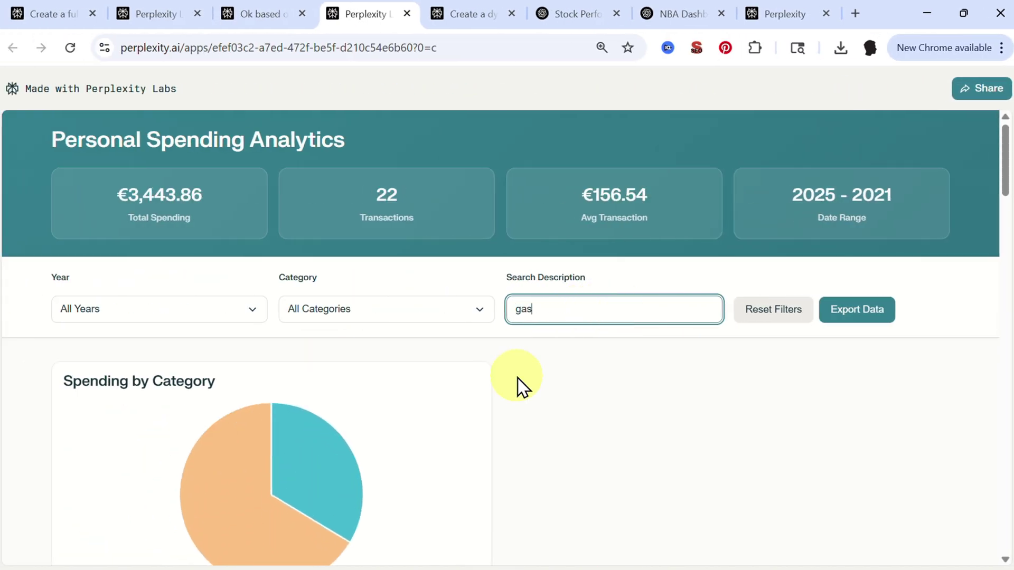
scroll(517, 378, down, 1)
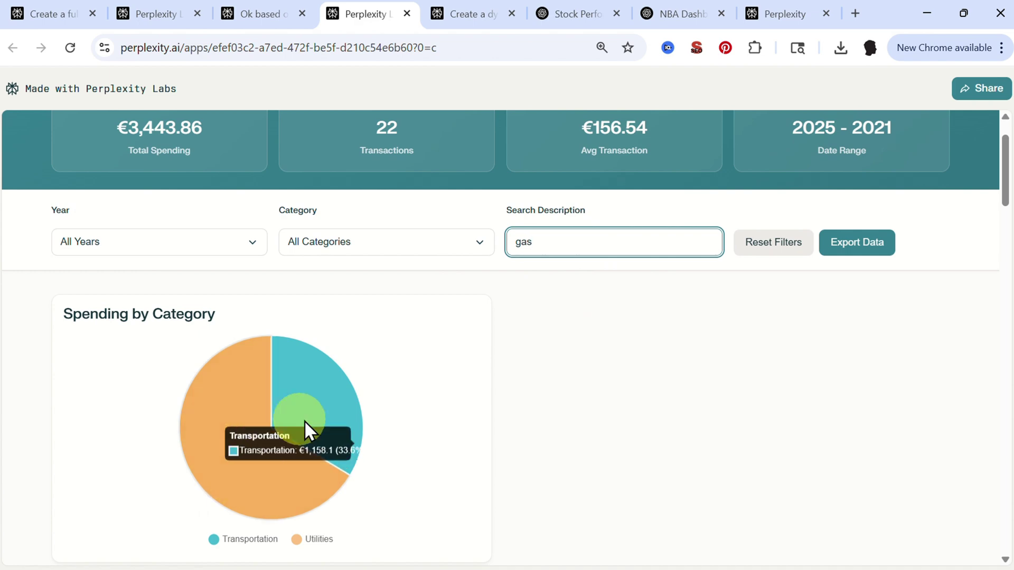
scroll(577, 438, down, 2)
scroll(578, 438, down, 3)
scroll(578, 438, down, 3)
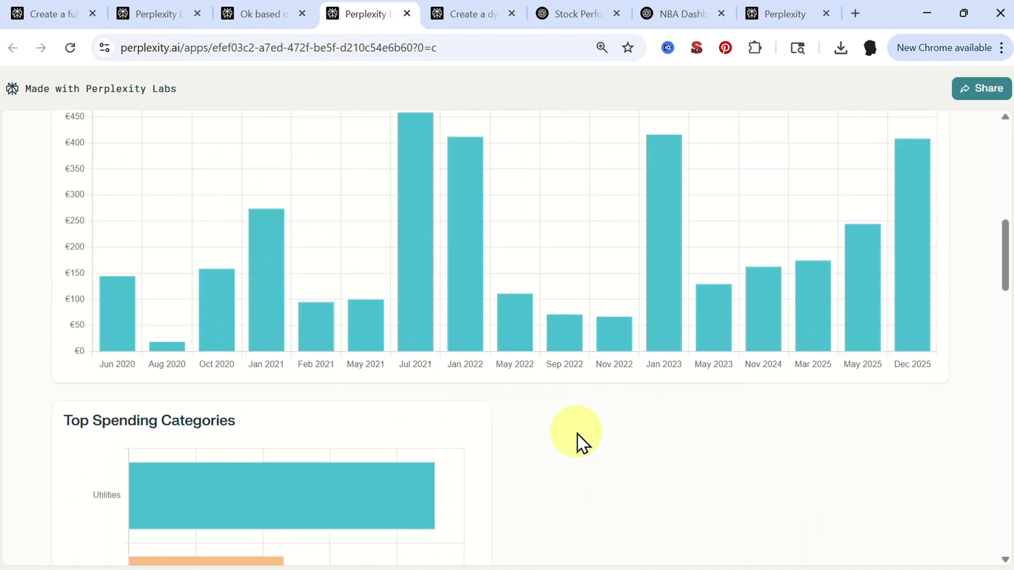
scroll(577, 434, down, 3)
scroll(578, 434, down, 4)
scroll(581, 435, down, 4)
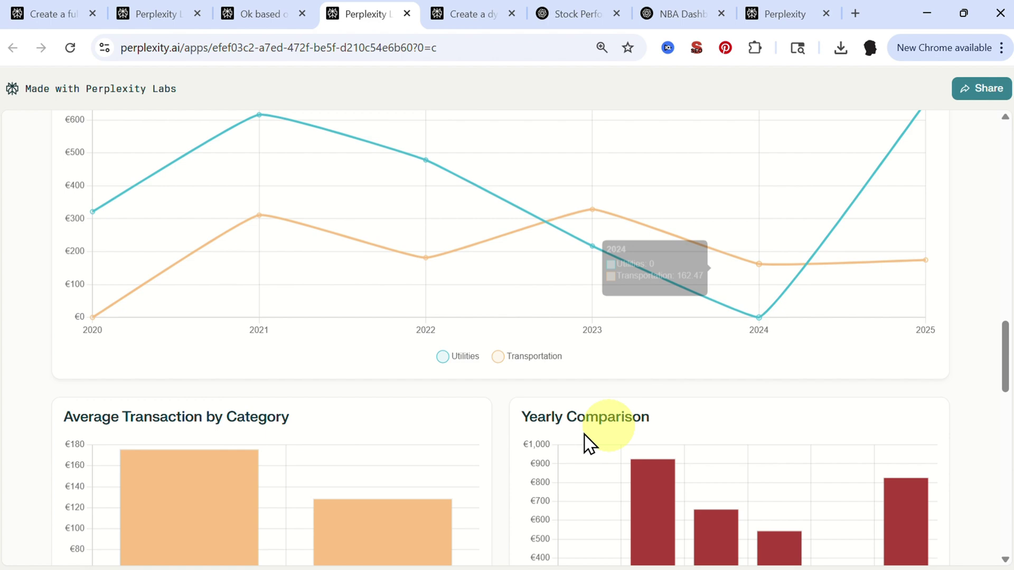
Step: Scroll back up to the top of the filtered spending dashboard
scroll(589, 393, up, 1)
scroll(589, 394, up, 3)
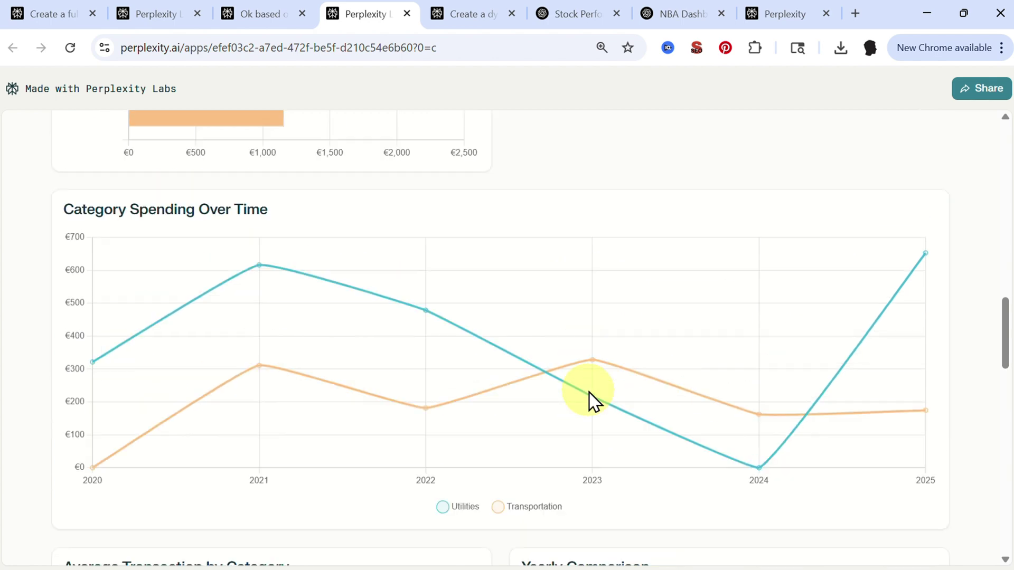
scroll(590, 394, up, 6)
scroll(589, 393, up, 5)
scroll(590, 394, up, 3)
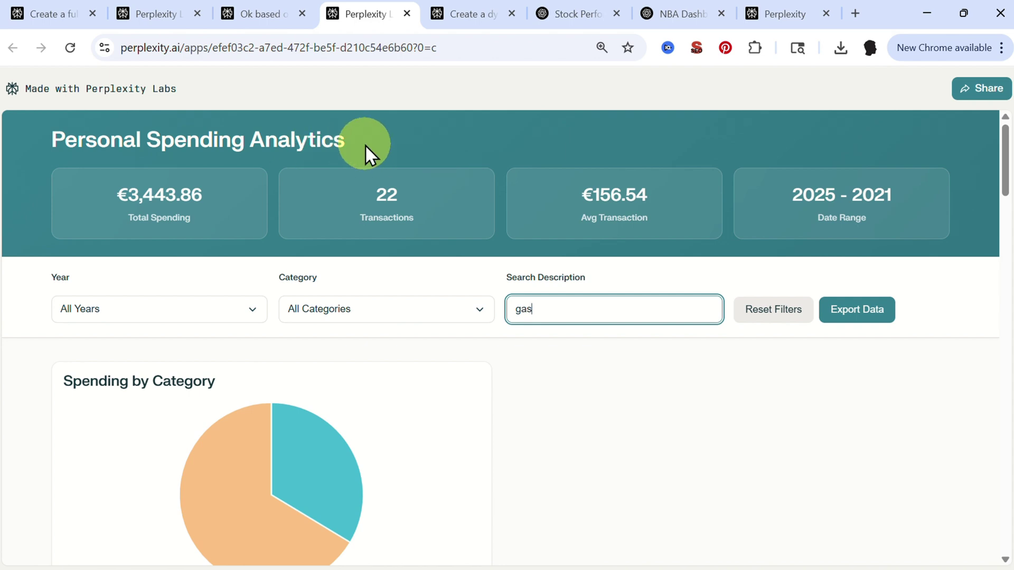
Step: Return to the Global Financial Dashboard thread and read its expanded prompt through the bond market section
key(ctrl+Tab)
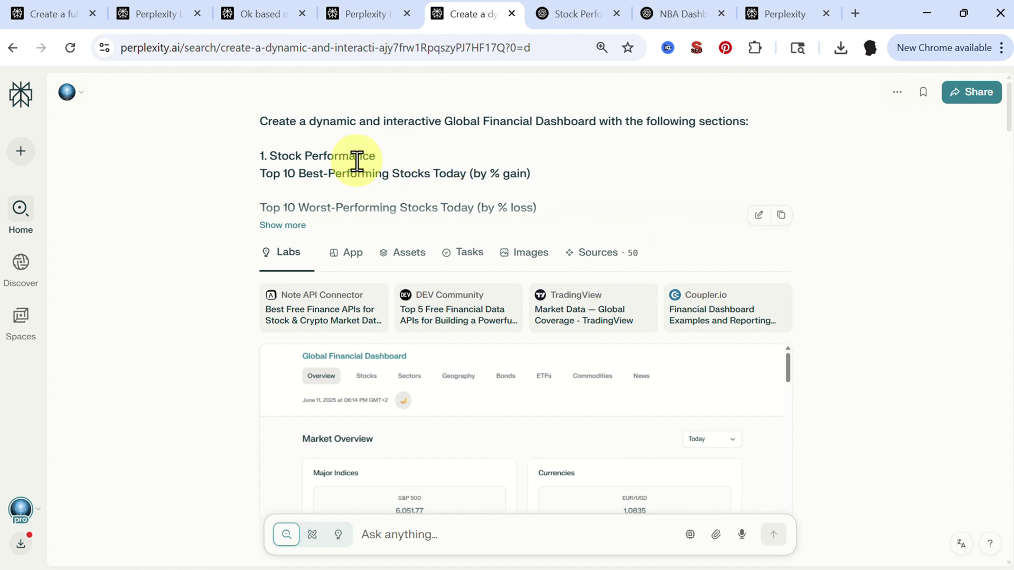
click(283, 226)
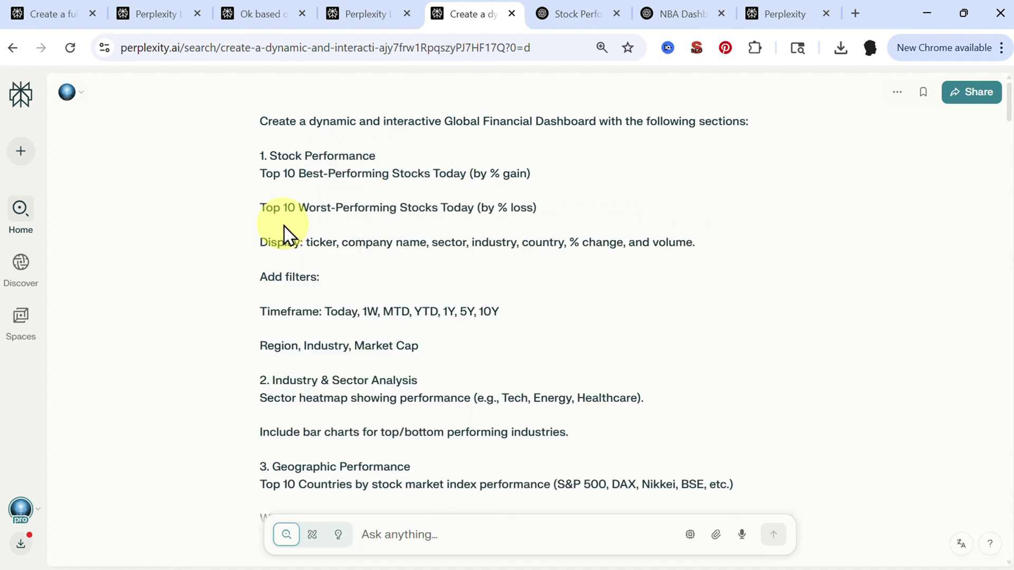
scroll(470, 249, down, 2)
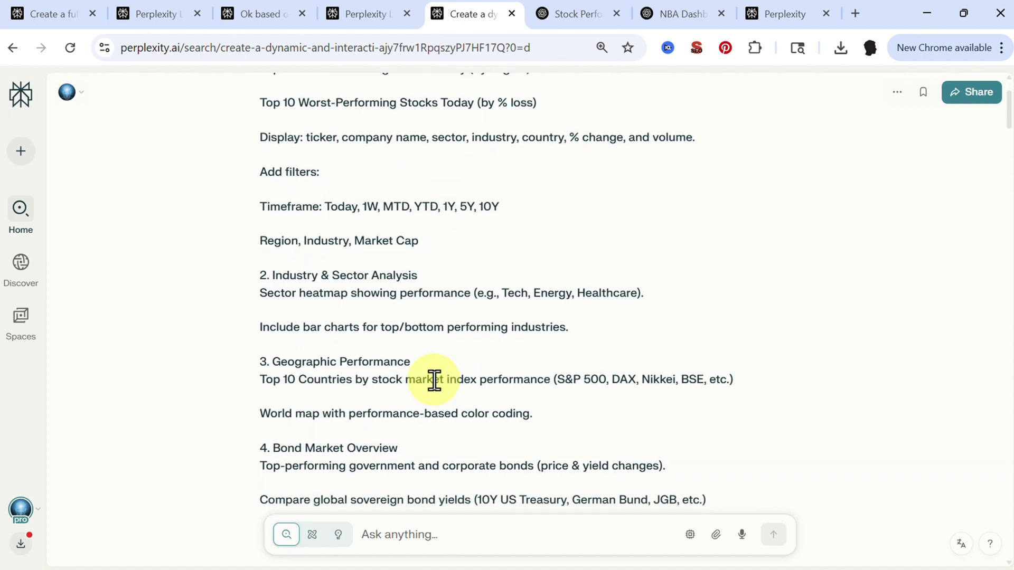
scroll(434, 380, down, 1)
scroll(434, 380, down, 1)
scroll(434, 381, up, 1)
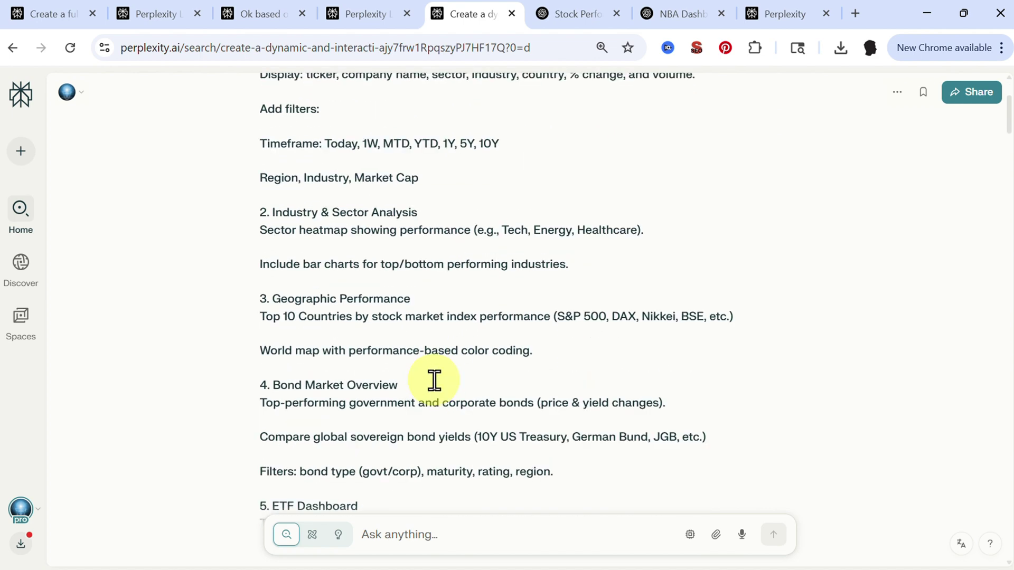
scroll(435, 382, up, 3)
scroll(498, 266, down, 3)
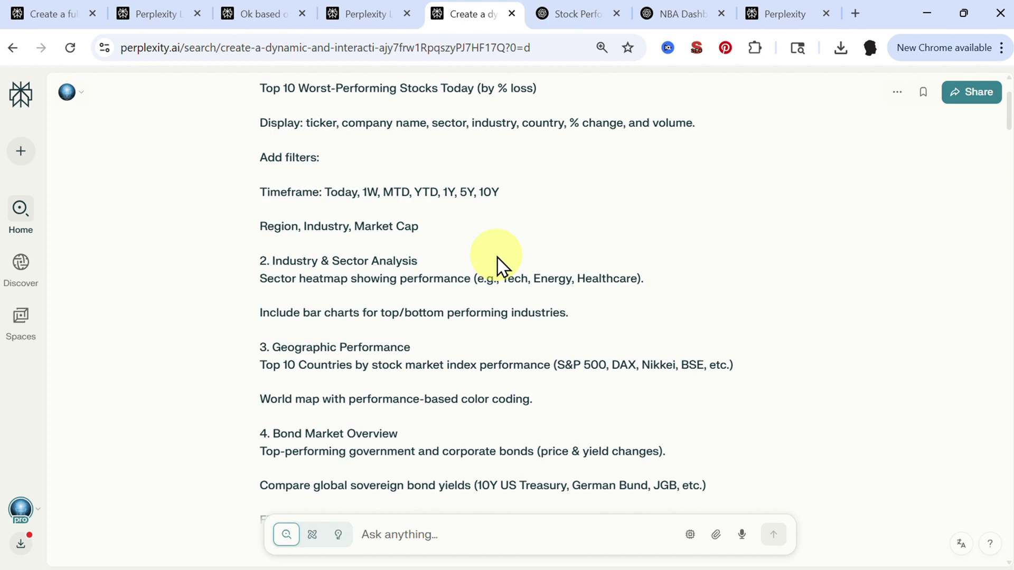
scroll(497, 265, down, 8)
Step: Open the Global Financial Dashboard full screen in a new tab and browse its sections
click(928, 236)
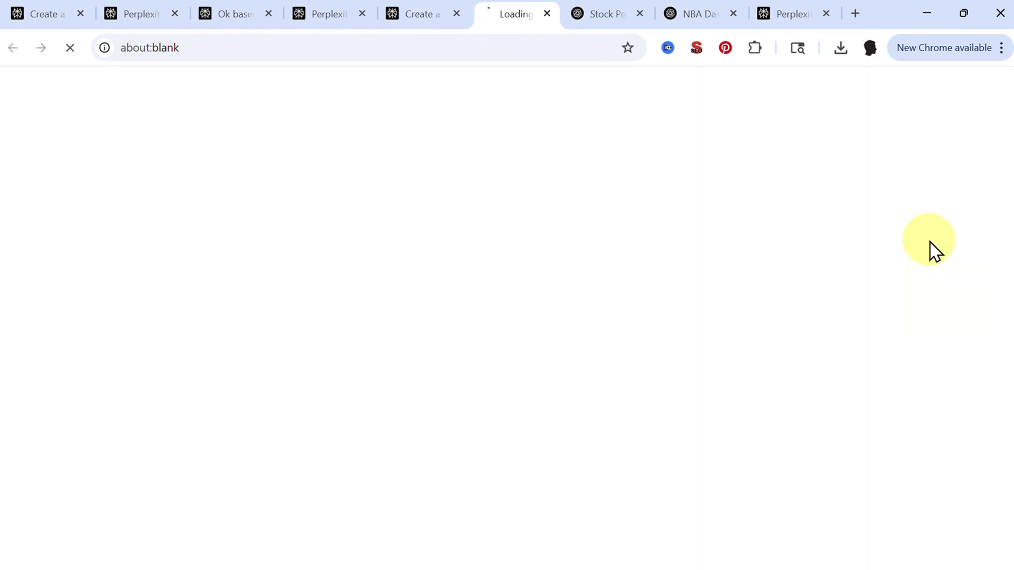
scroll(222, 296, down, 1)
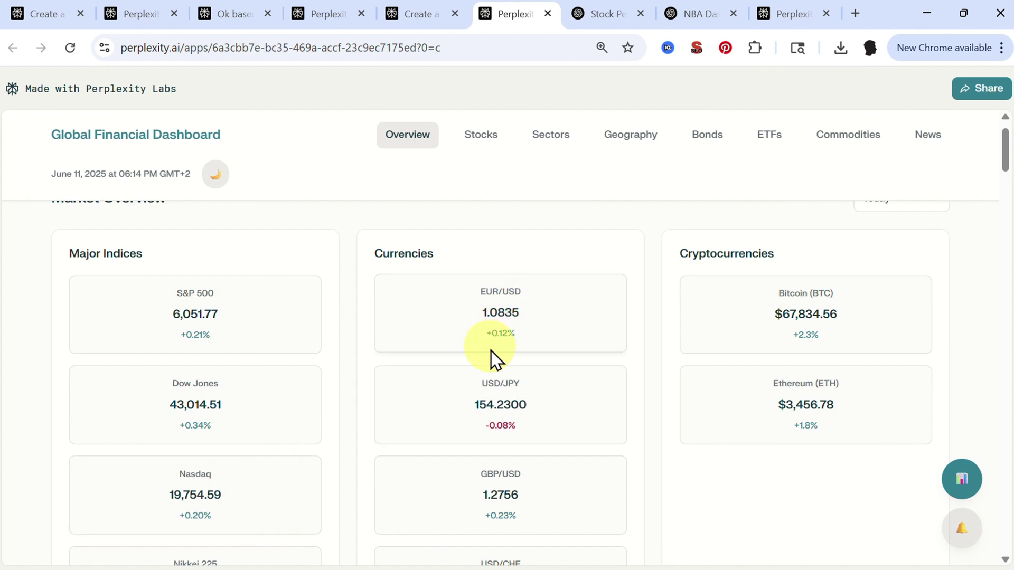
scroll(806, 285, down, 1)
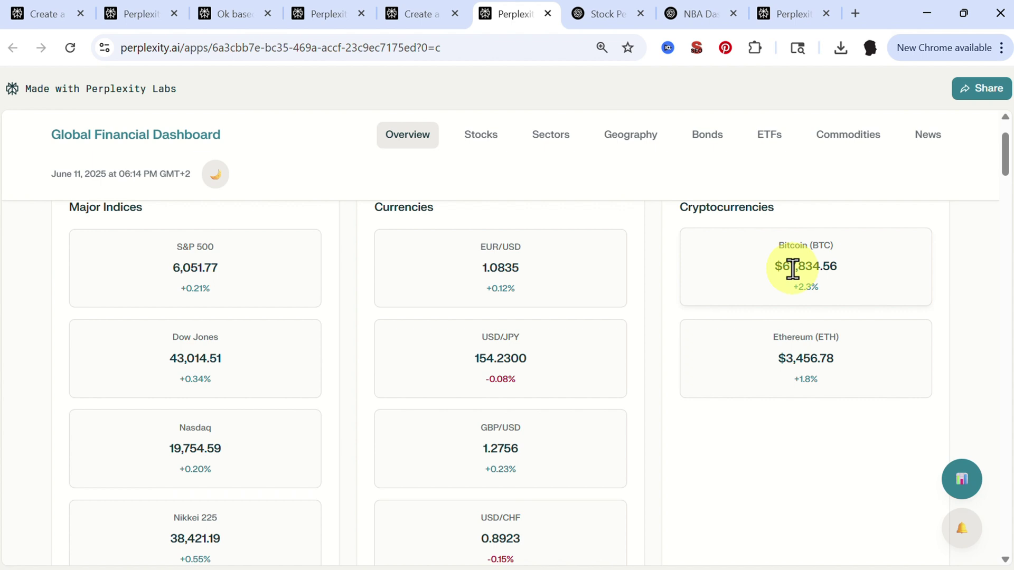
scroll(649, 362, down, 1)
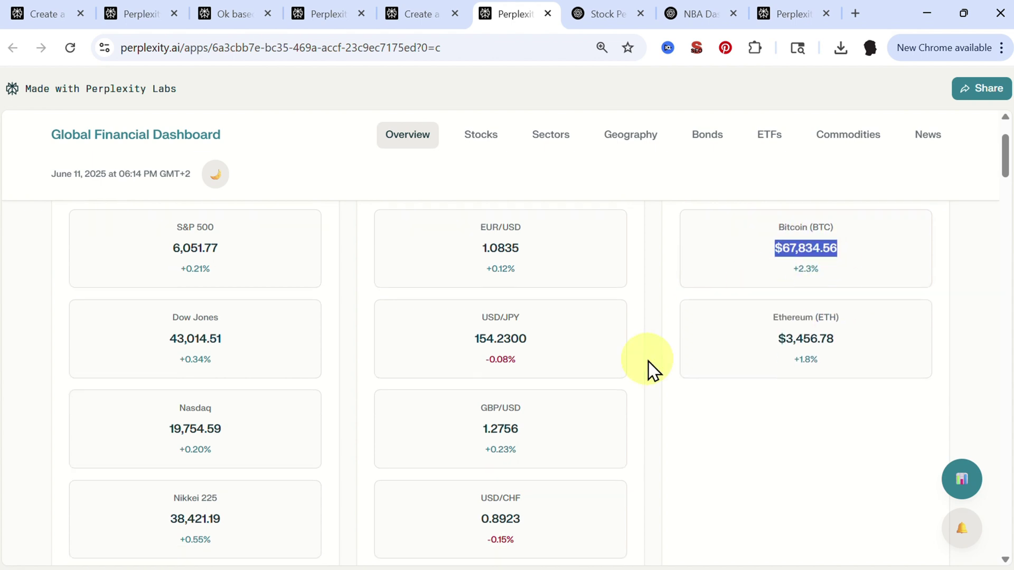
scroll(648, 361, down, 1)
scroll(648, 362, down, 1)
scroll(649, 362, down, 1)
scroll(648, 362, down, 1)
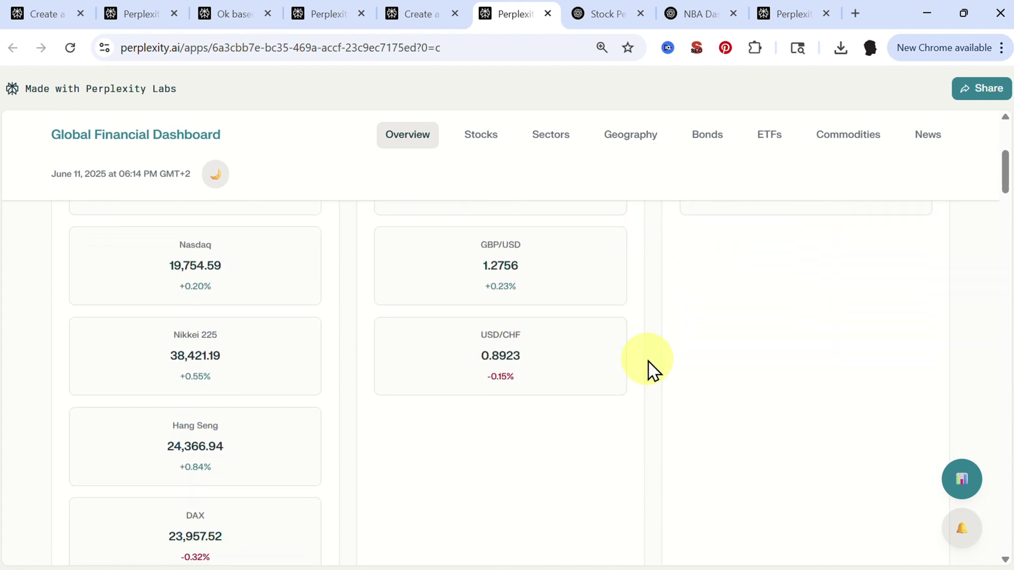
scroll(649, 362, down, 3)
scroll(649, 362, down, 4)
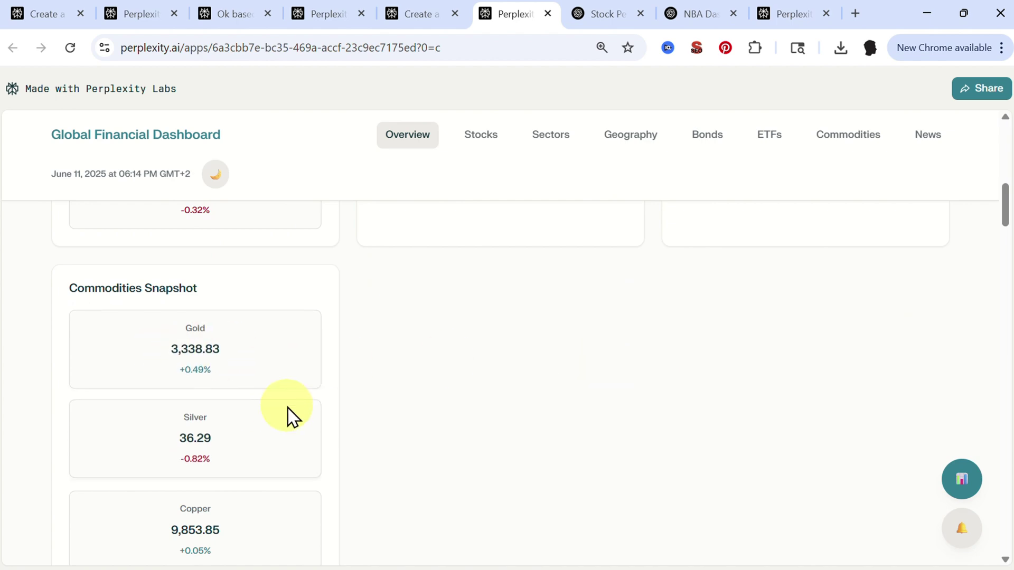
scroll(290, 414, down, 1)
scroll(290, 415, down, 1)
scroll(289, 412, down, 3)
scroll(290, 414, down, 5)
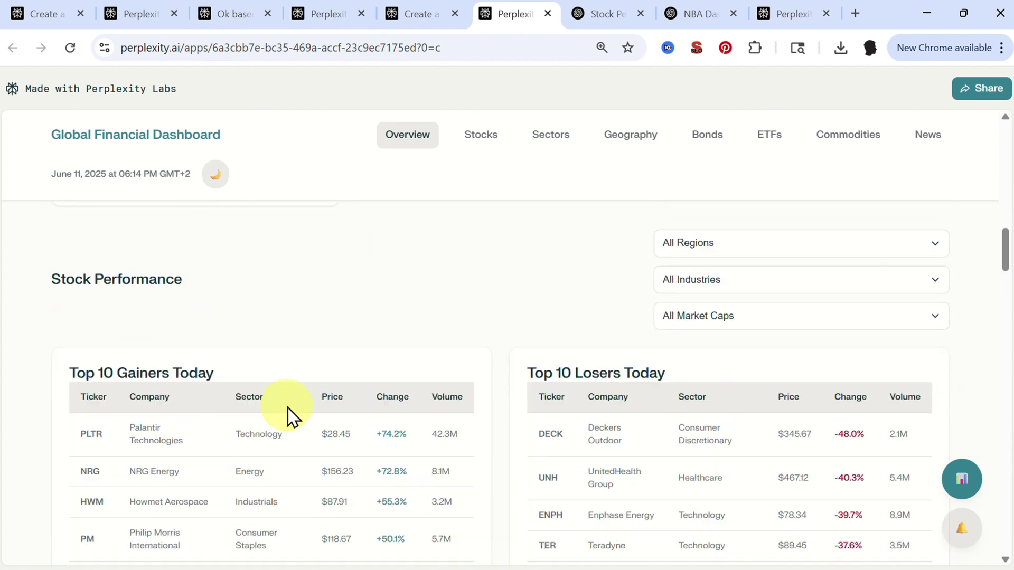
scroll(267, 385, down, 2)
scroll(522, 373, up, 3)
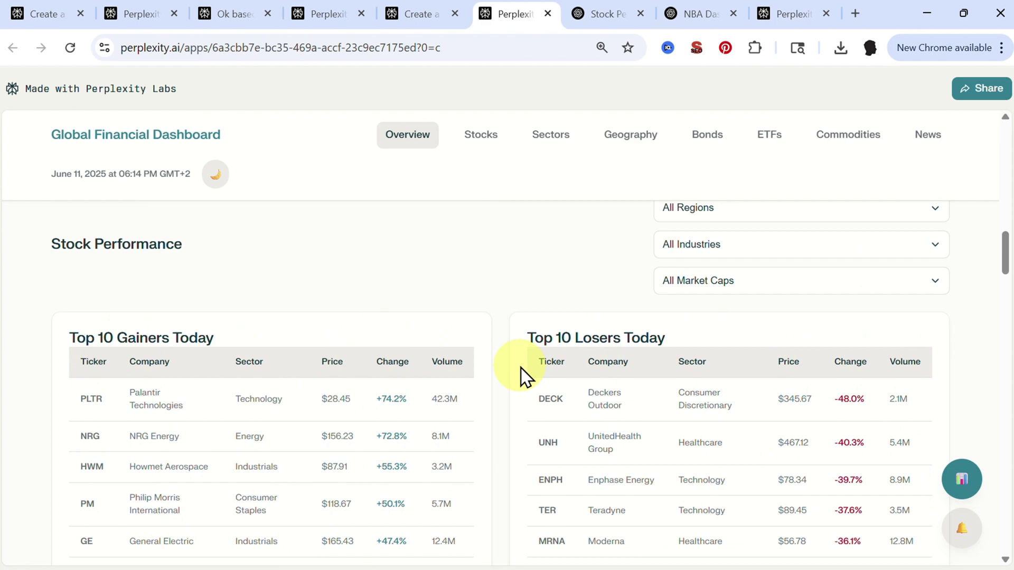
scroll(522, 374, down, 2)
scroll(522, 373, down, 7)
drag(417, 369, 623, 283)
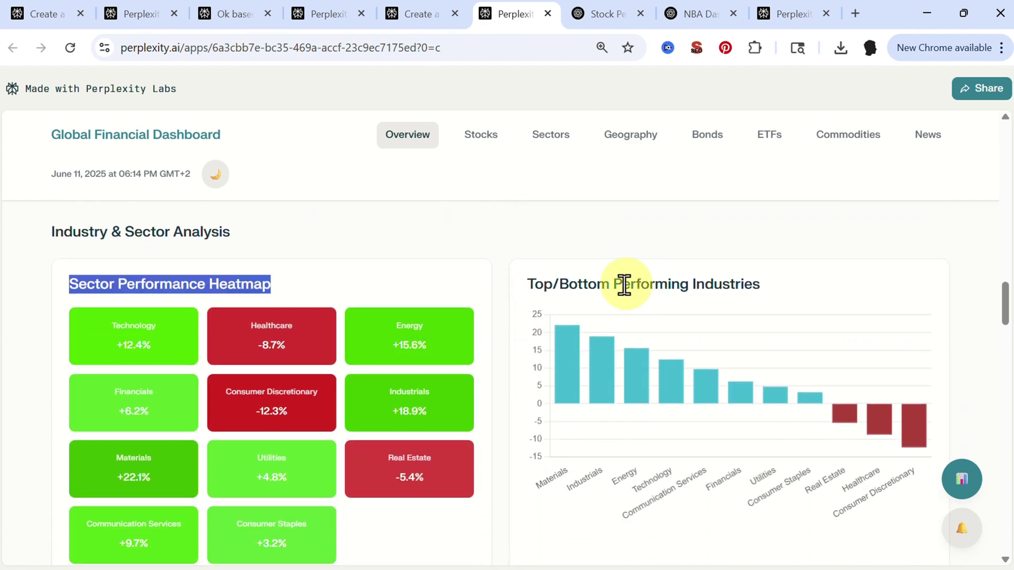
scroll(670, 287, down, 3)
scroll(671, 293, down, 6)
scroll(260, 324, down, 1)
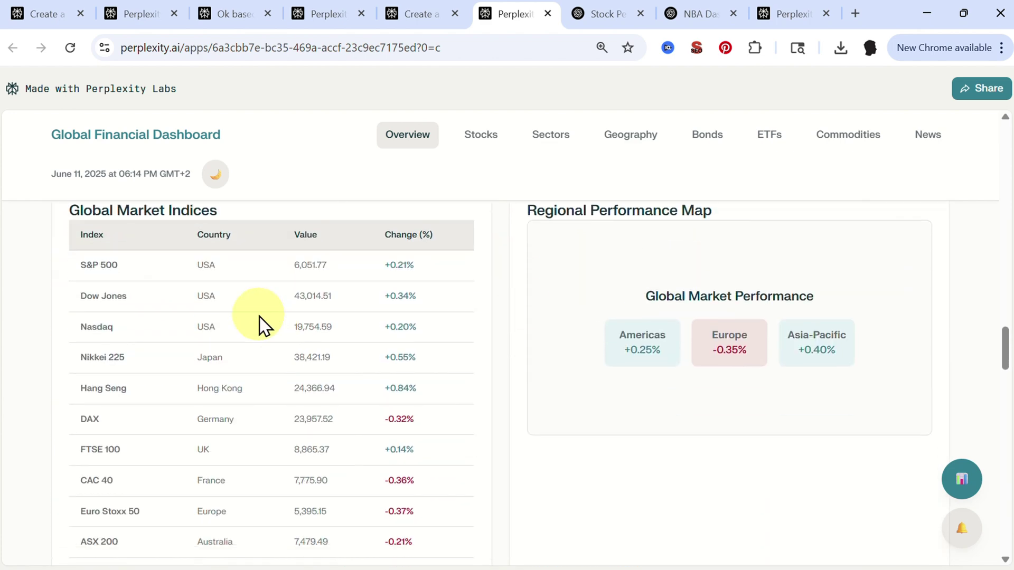
scroll(204, 354, up, 2)
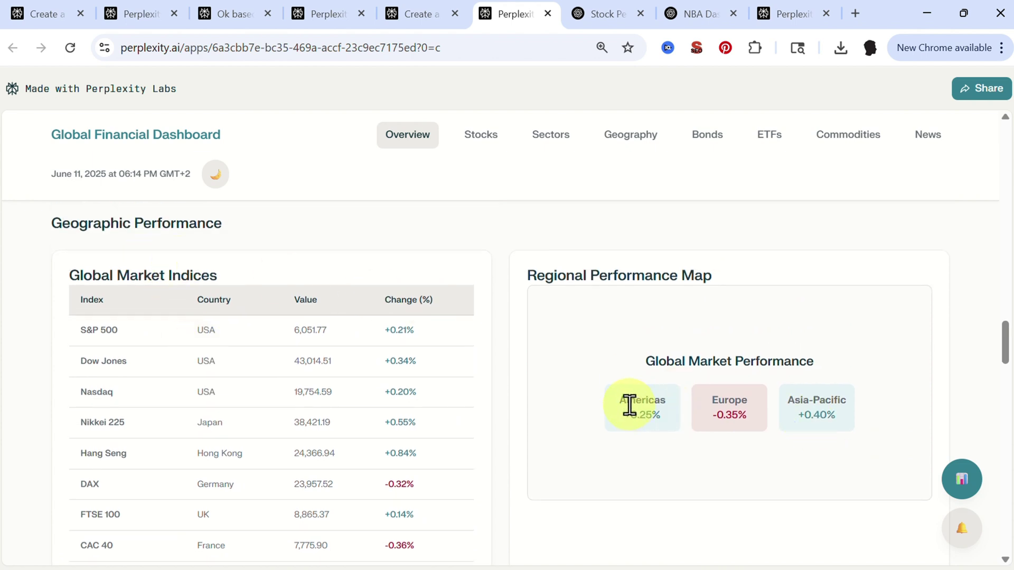
scroll(801, 394, down, 10)
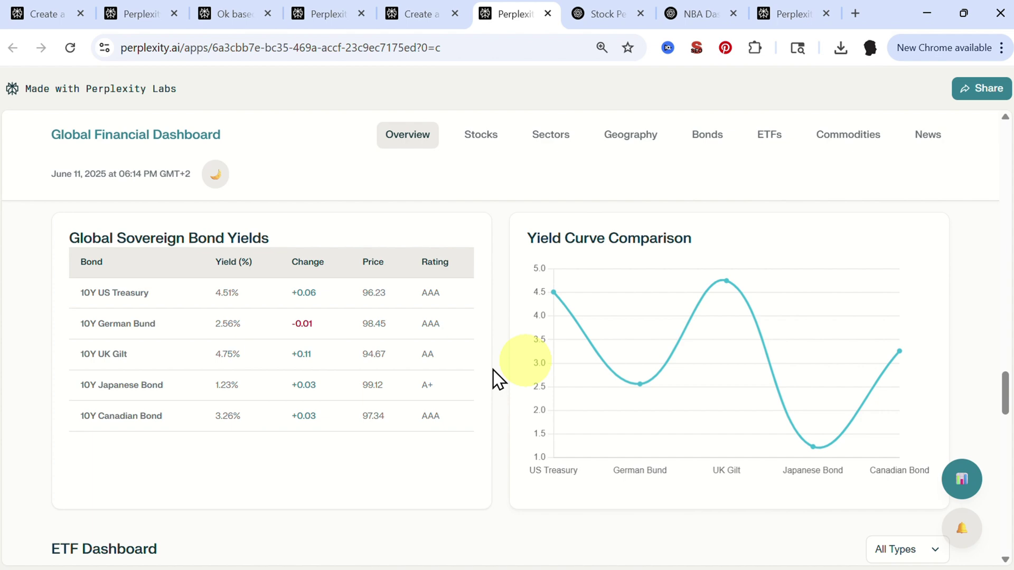
Step: Select the Global Sovereign Bond Yields heading, then review ETFs, commodities and news
triple_click(140, 240)
scroll(165, 414, down, 3)
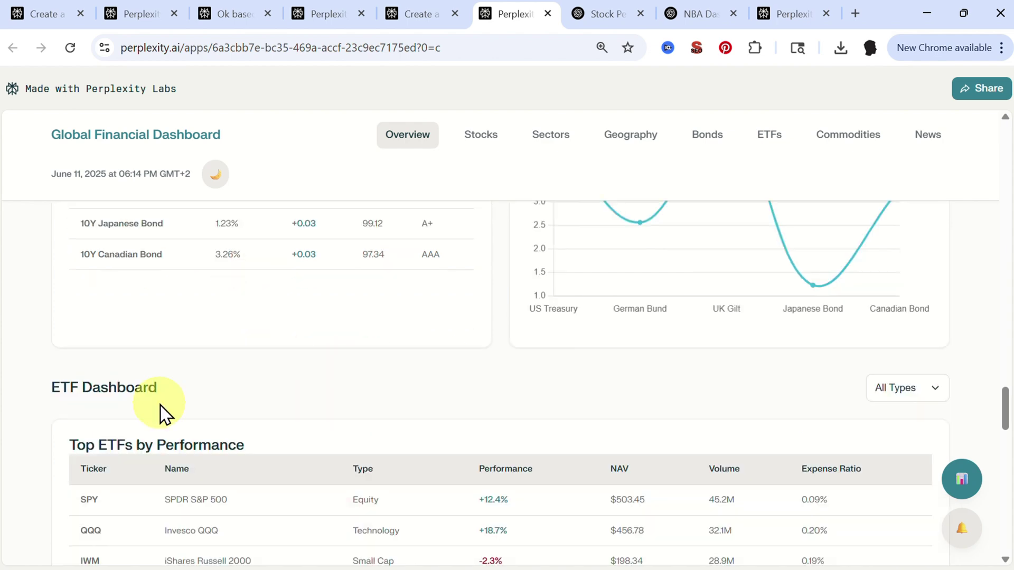
scroll(233, 423, down, 3)
scroll(233, 423, down, 4)
scroll(233, 423, down, 3)
scroll(232, 425, down, 4)
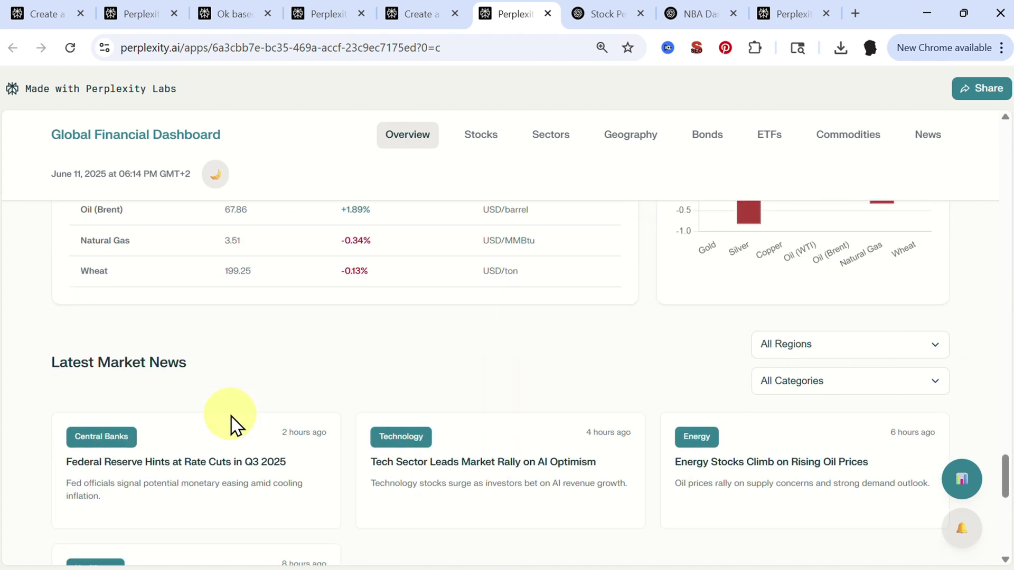
scroll(233, 425, down, 2)
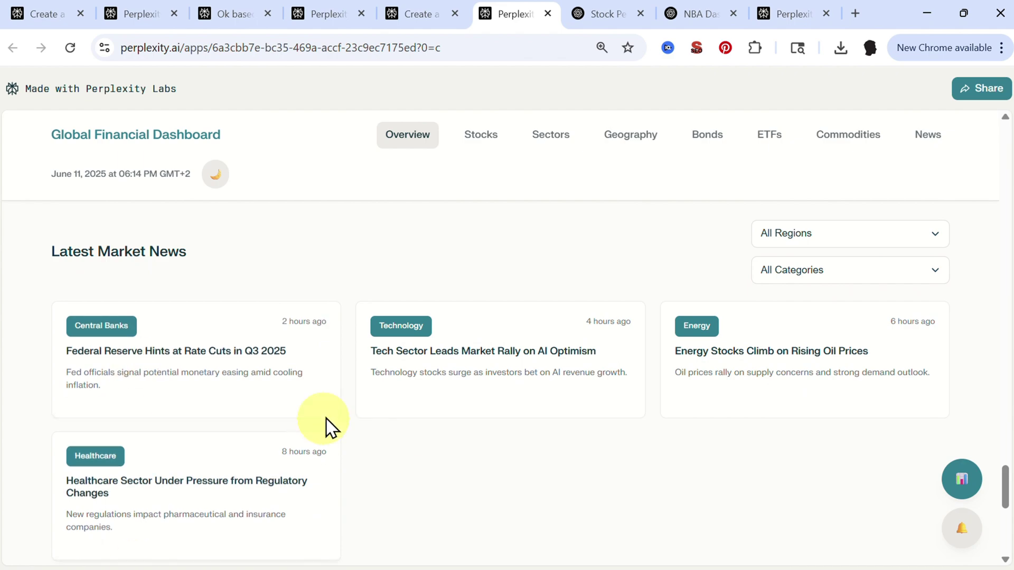
scroll(487, 442, up, 4)
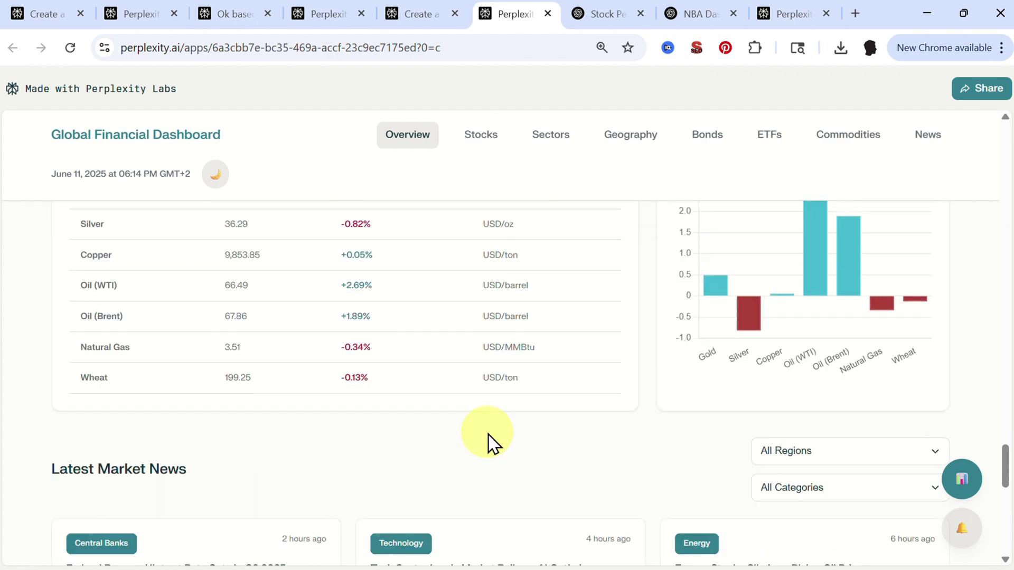
scroll(488, 438, up, 10)
scroll(489, 442, up, 10)
scroll(489, 442, up, 10)
scroll(490, 442, up, 5)
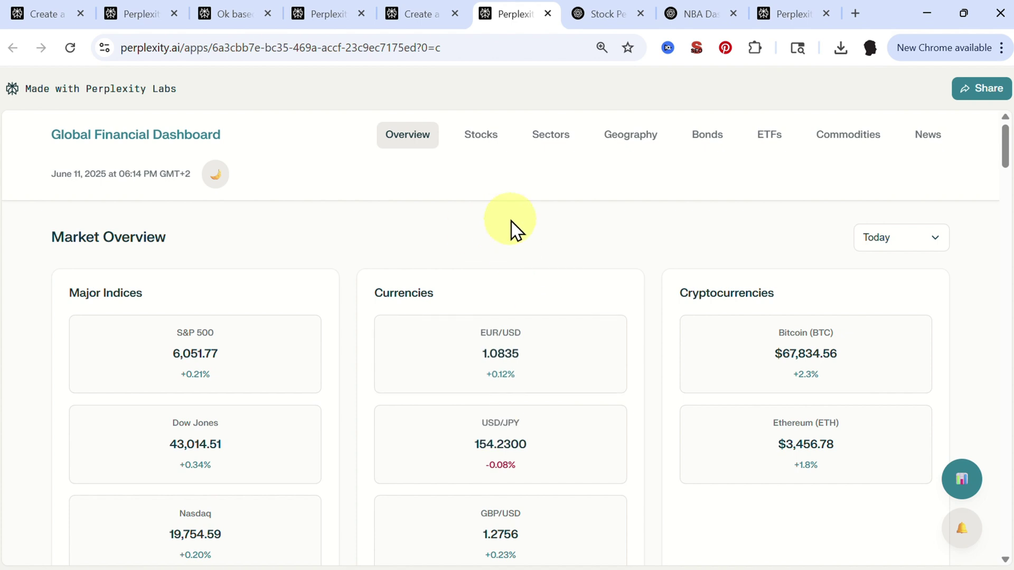
Step: Turn on dark mode with the moon toggle beside the date and review the dashboard sections
click(215, 174)
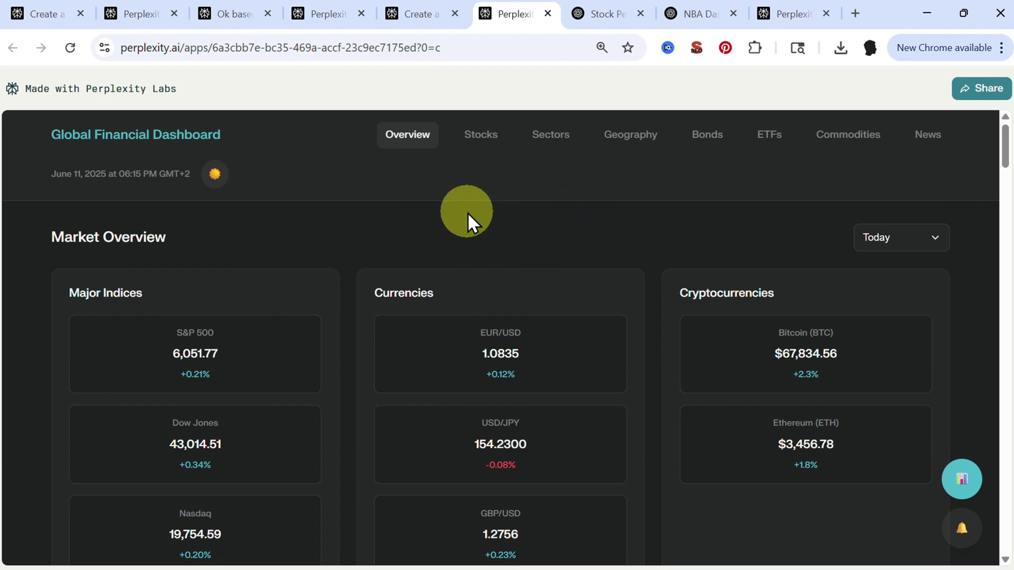
scroll(416, 305, down, 5)
scroll(416, 305, up, 8)
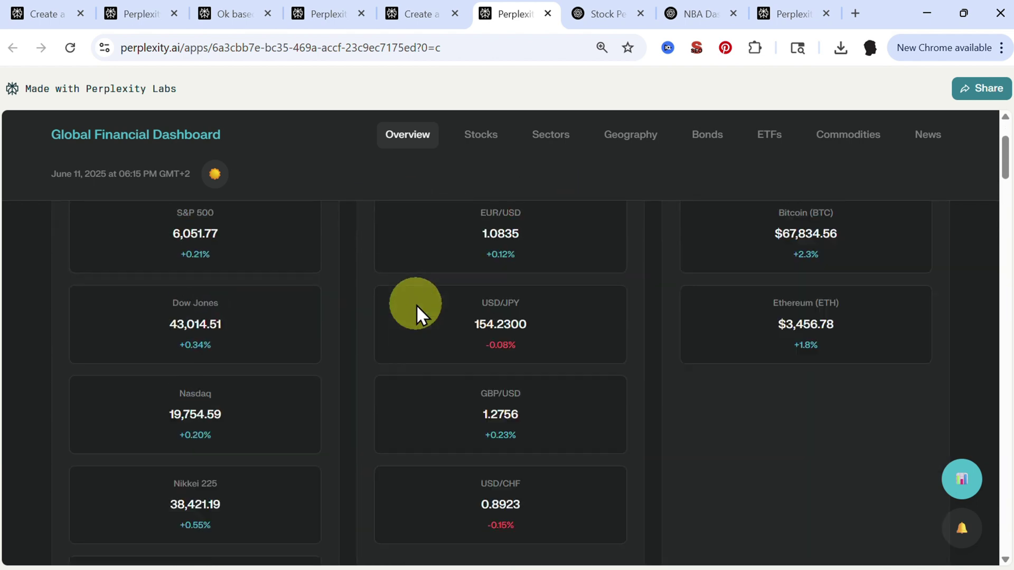
scroll(416, 306, down, 6)
scroll(416, 304, down, 10)
scroll(416, 304, down, 5)
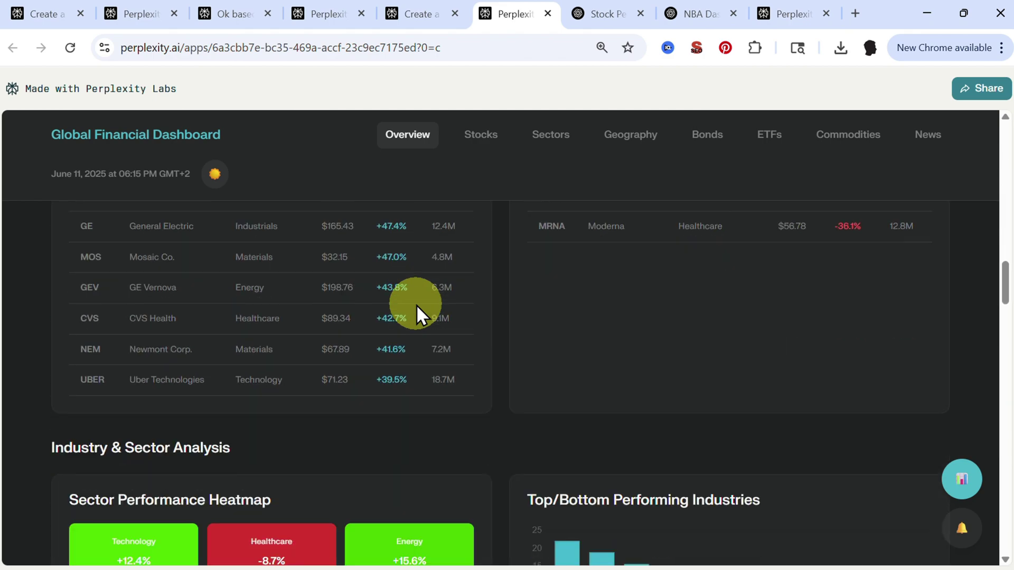
scroll(416, 305, down, 5)
scroll(416, 305, down, 5)
scroll(417, 304, down, 5)
scroll(416, 304, down, 5)
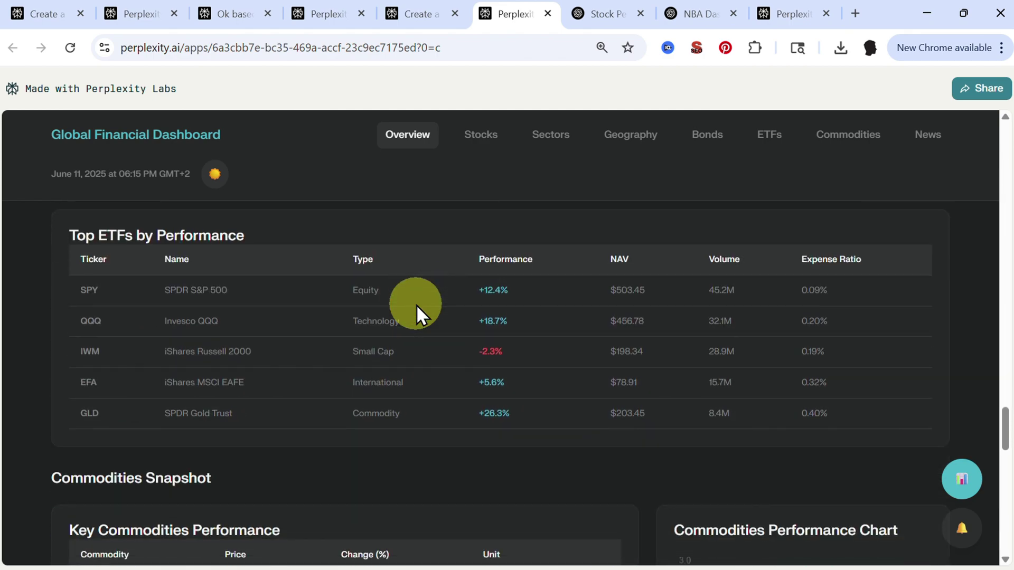
scroll(416, 304, down, 5)
scroll(416, 304, down, 5)
scroll(450, 317, down, 2)
scroll(450, 317, up, 2)
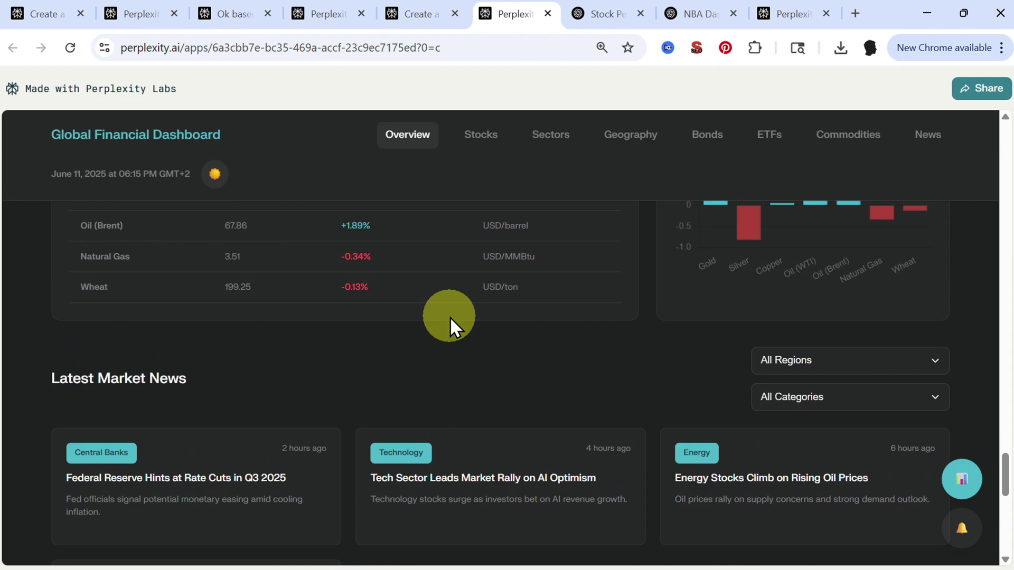
scroll(450, 317, up, 5)
scroll(450, 317, up, 3)
scroll(450, 317, up, 5)
scroll(450, 317, up, 3)
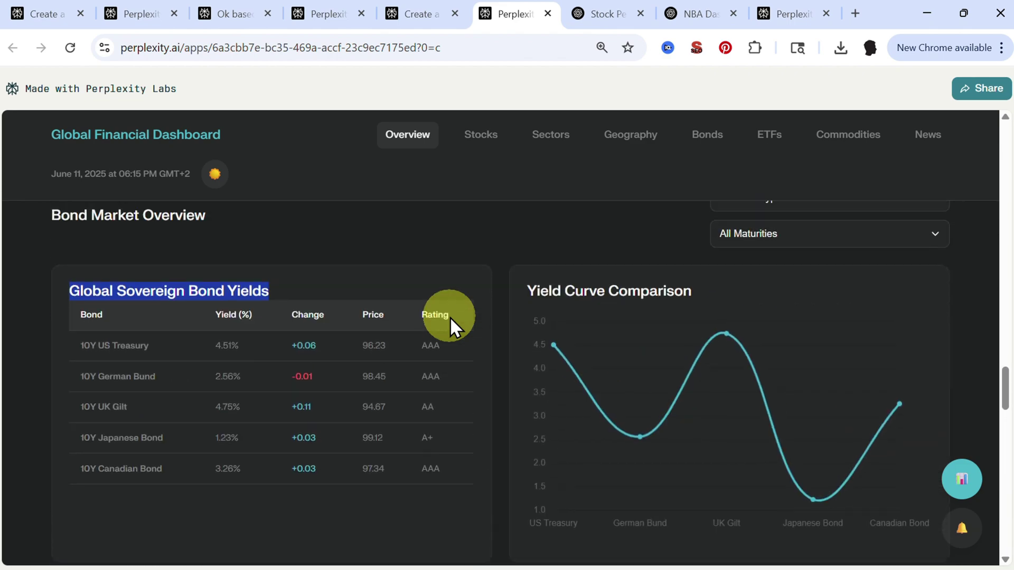
scroll(450, 316, up, 5)
scroll(450, 317, up, 5)
scroll(450, 317, up, 5)
scroll(450, 317, up, 5)
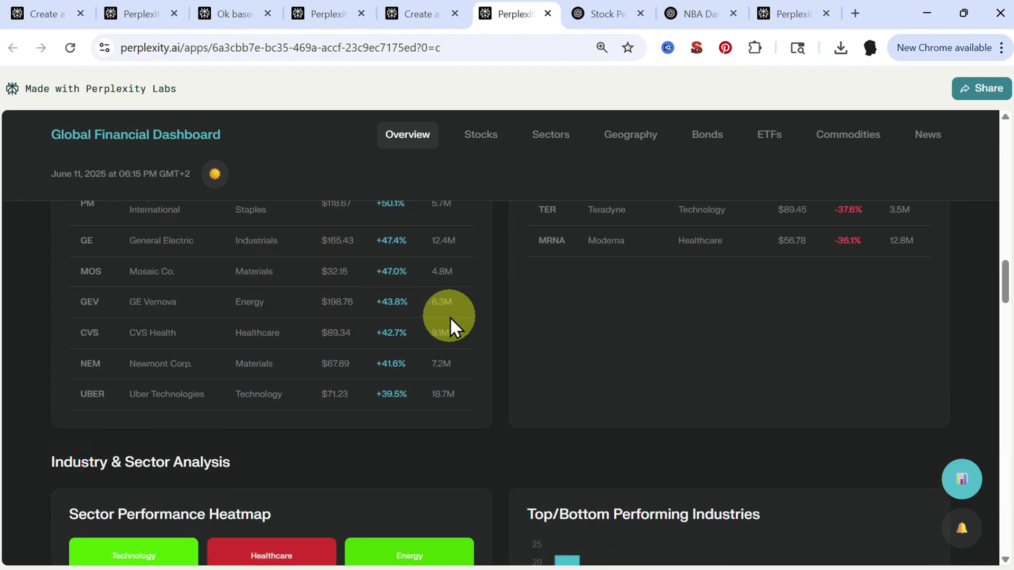
scroll(450, 317, up, 5)
scroll(450, 317, up, 5)
scroll(450, 317, up, 4)
scroll(450, 317, up, 1)
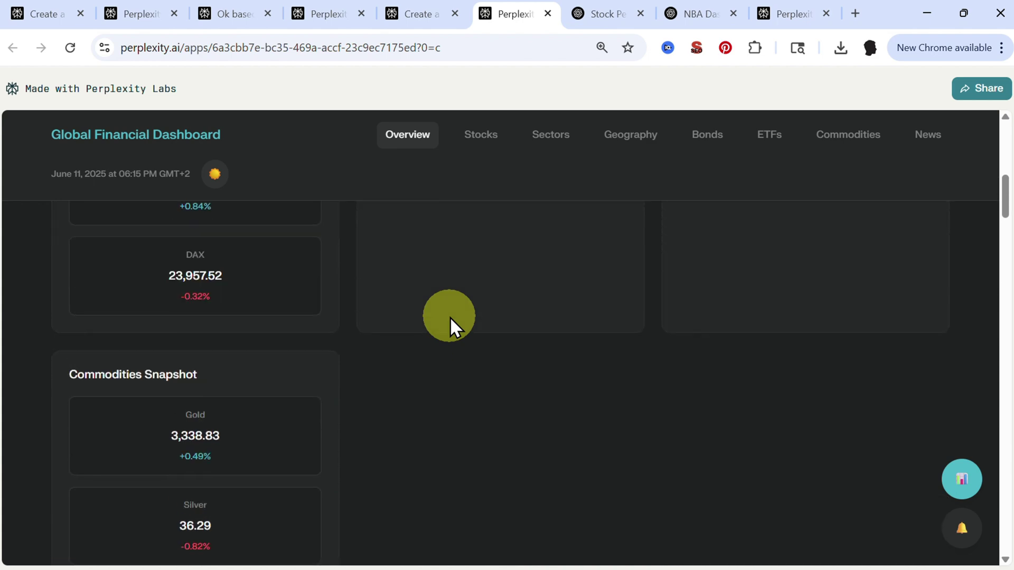
scroll(450, 317, up, 1)
scroll(450, 317, up, 7)
scroll(450, 317, up, 2)
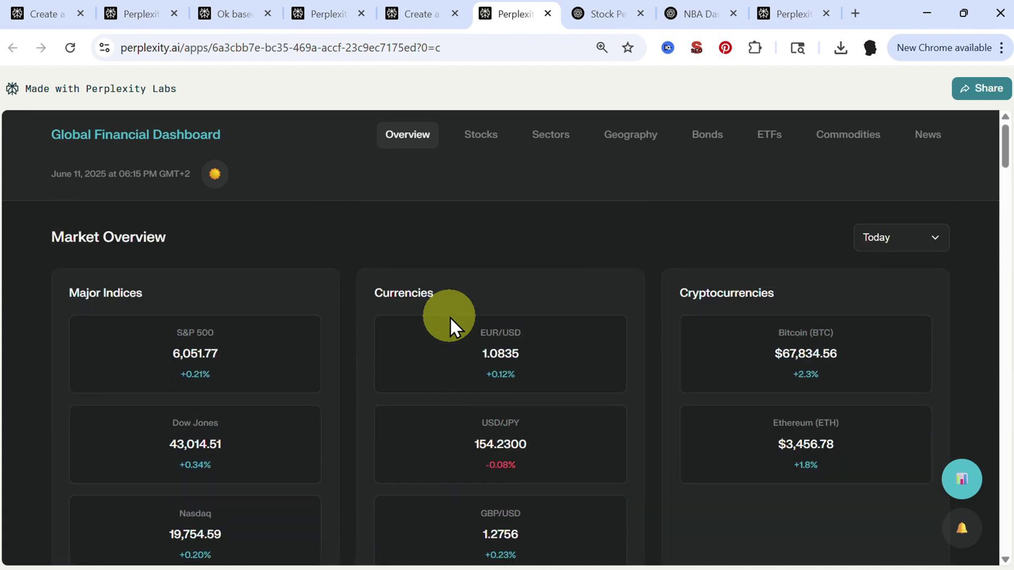
scroll(450, 317, down, 4)
scroll(451, 316, down, 5)
scroll(450, 317, down, 5)
scroll(450, 317, down, 5)
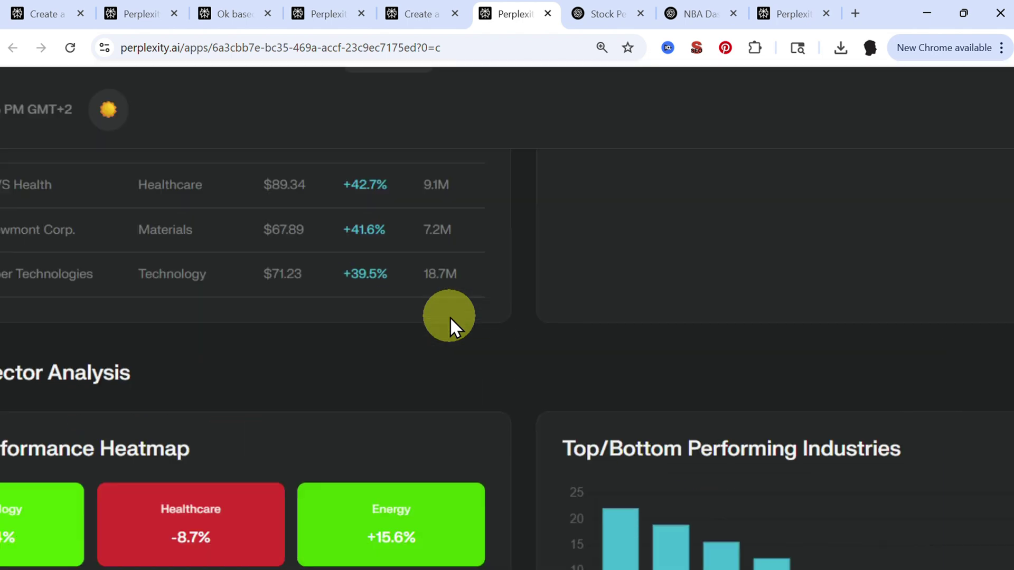